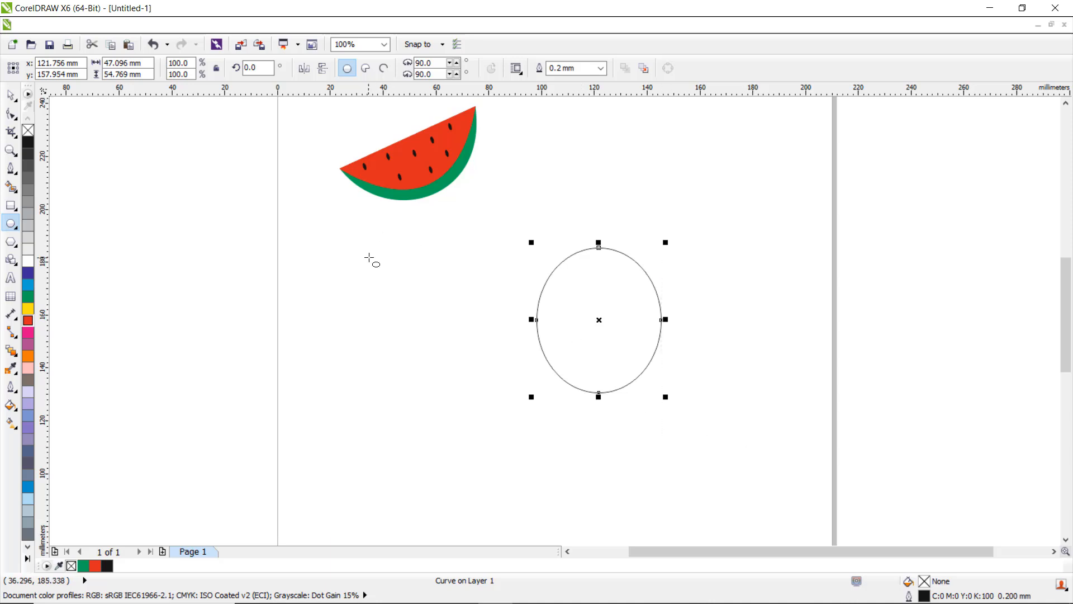
# Step: Remove the left and right side nodes from the ellipse curve with the Shape tool
pyautogui.click(10, 116)
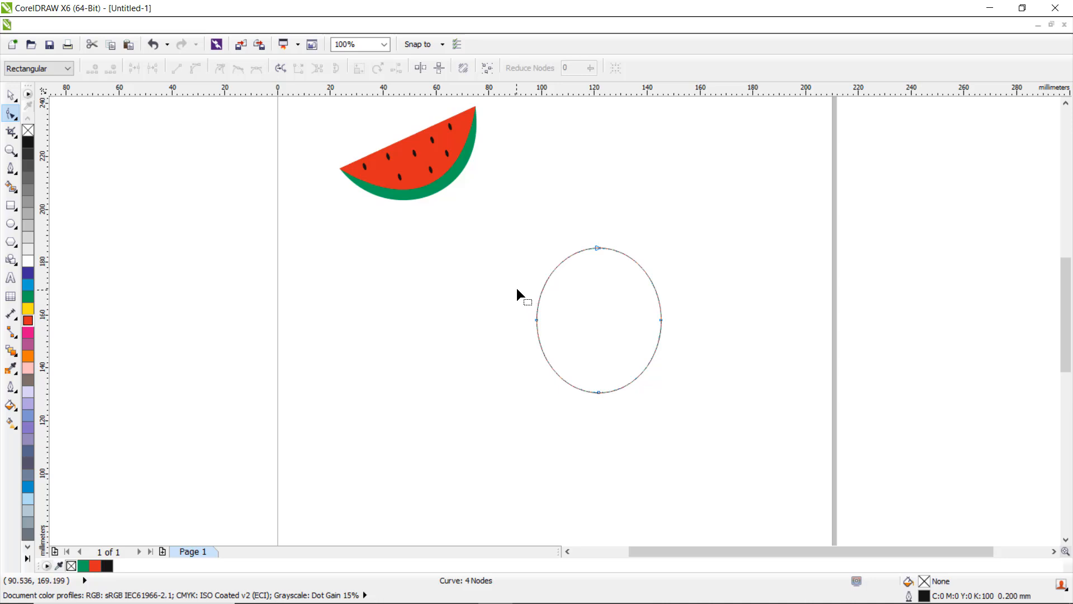
pyautogui.moveTo(517, 287); pyautogui.dragTo(678, 348)
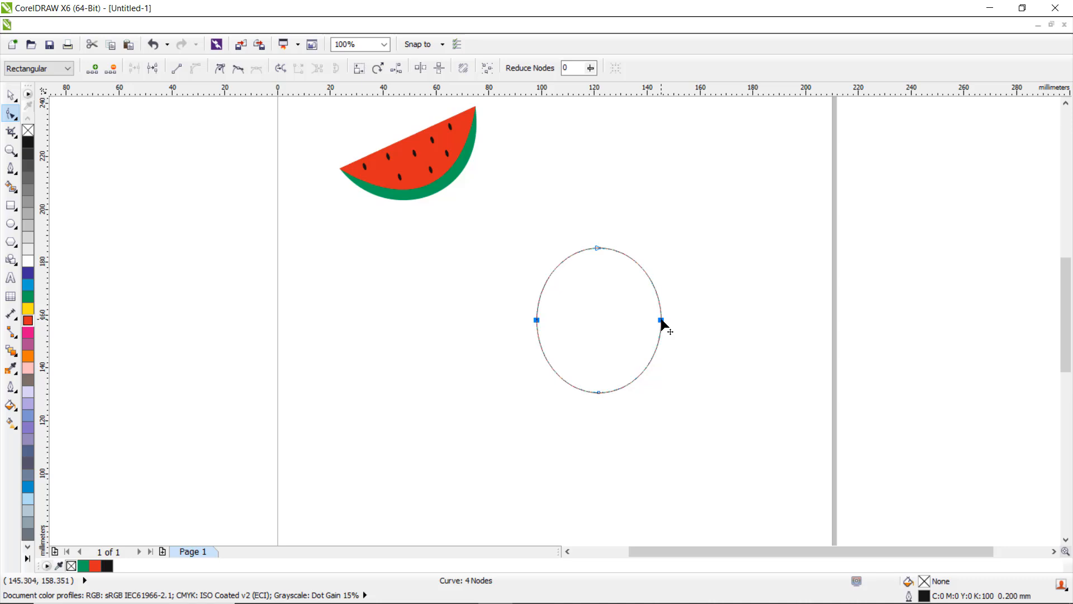
pyautogui.press('Delete')
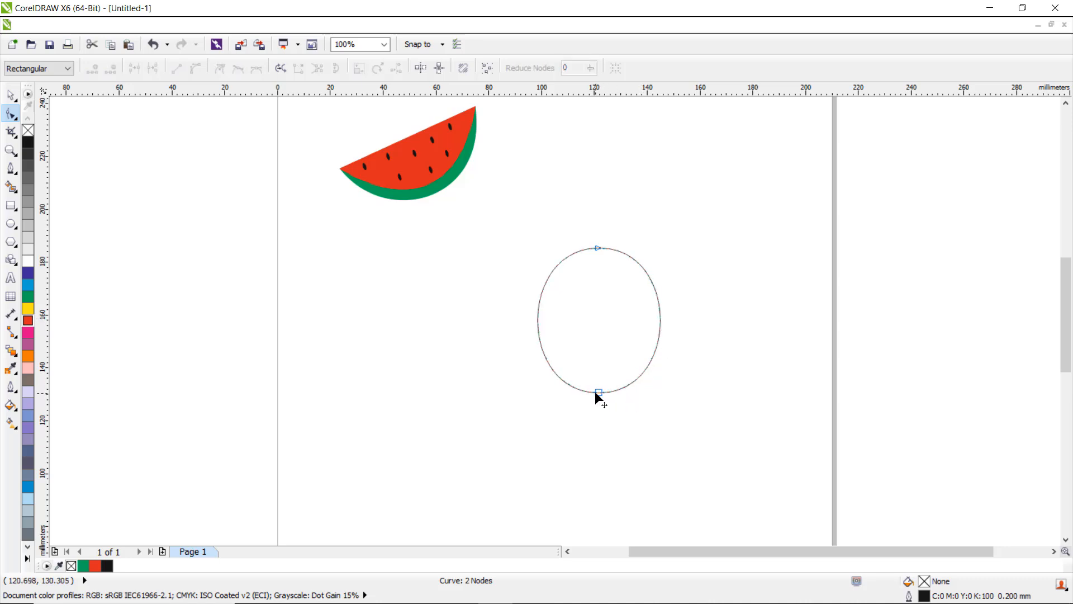
# Step: Add a node on each side of the ellipse's bottom node and raise the middle one to form a small dimple
pyautogui.scroll(2, 598, 392)
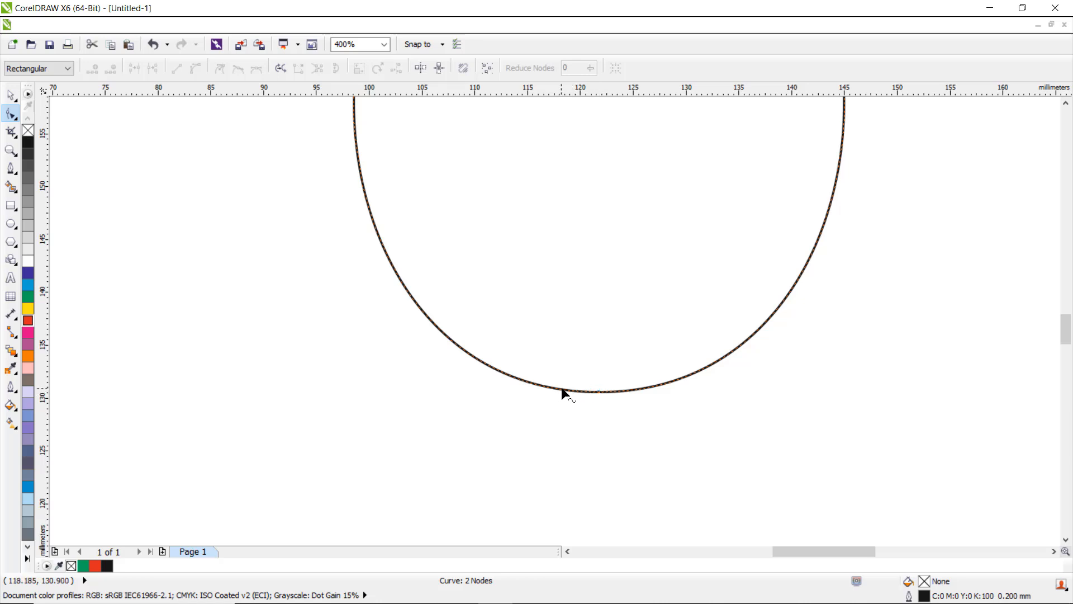
pyautogui.click(562, 387)
pyautogui.press('+')
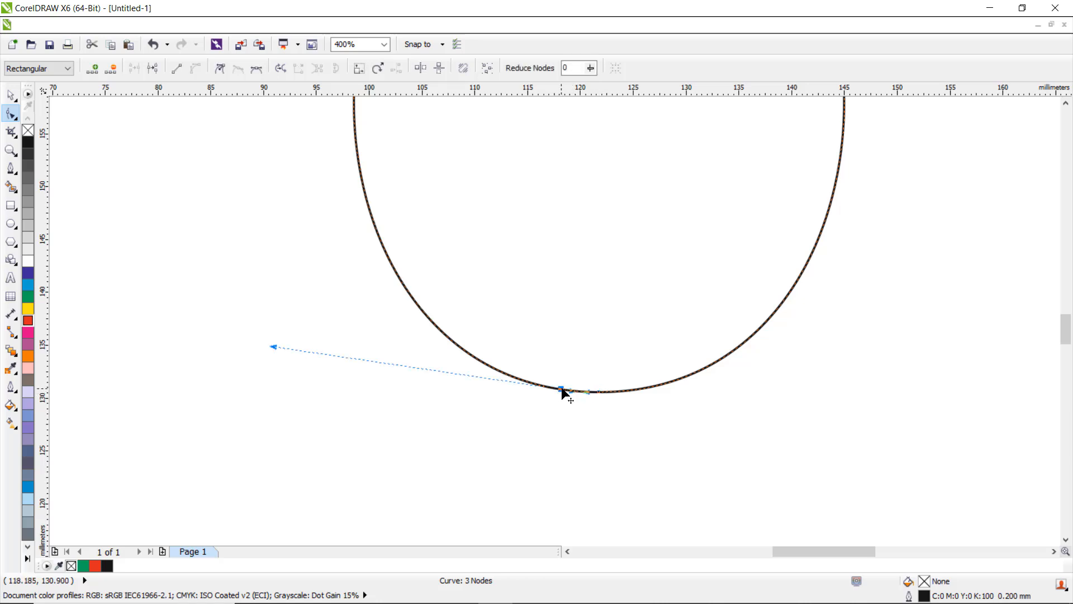
pyautogui.click(637, 390)
pyautogui.press('+')
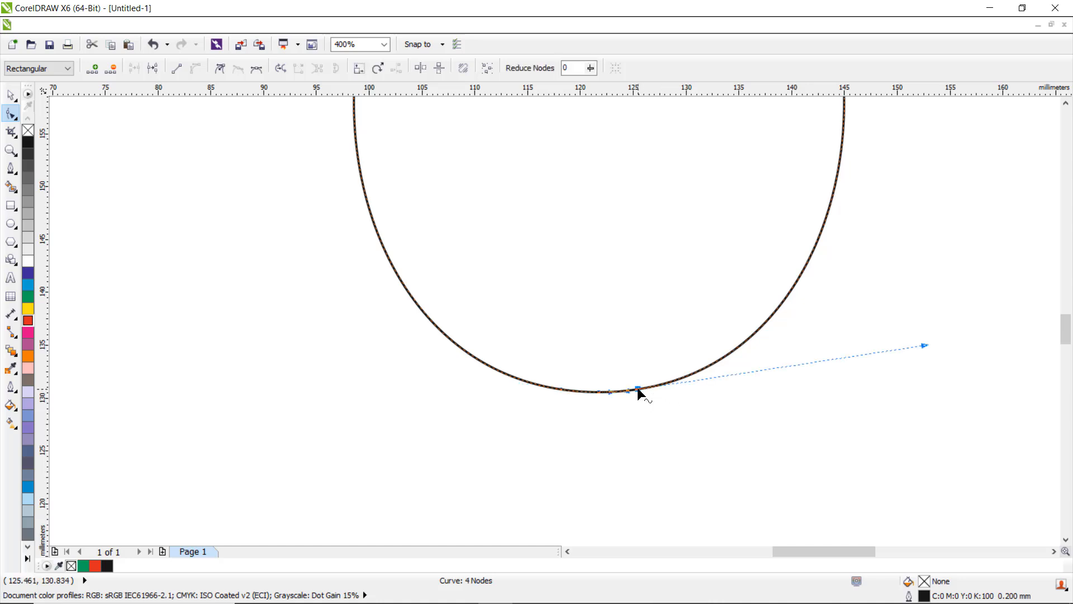
pyautogui.moveTo(599, 391); pyautogui.dragTo(601, 381)
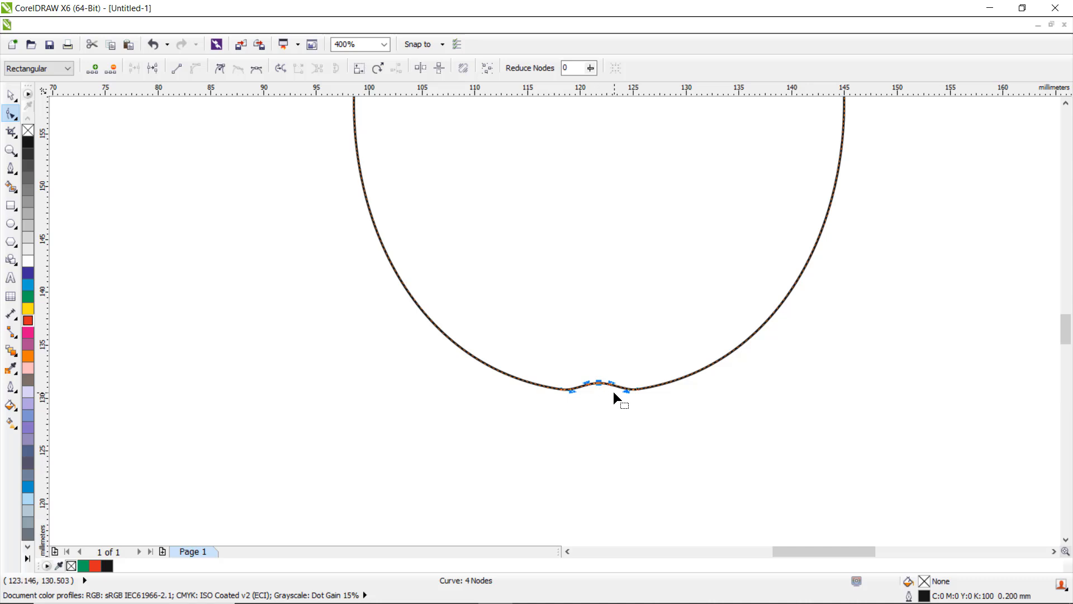
pyautogui.scroll(-2, 639, 381)
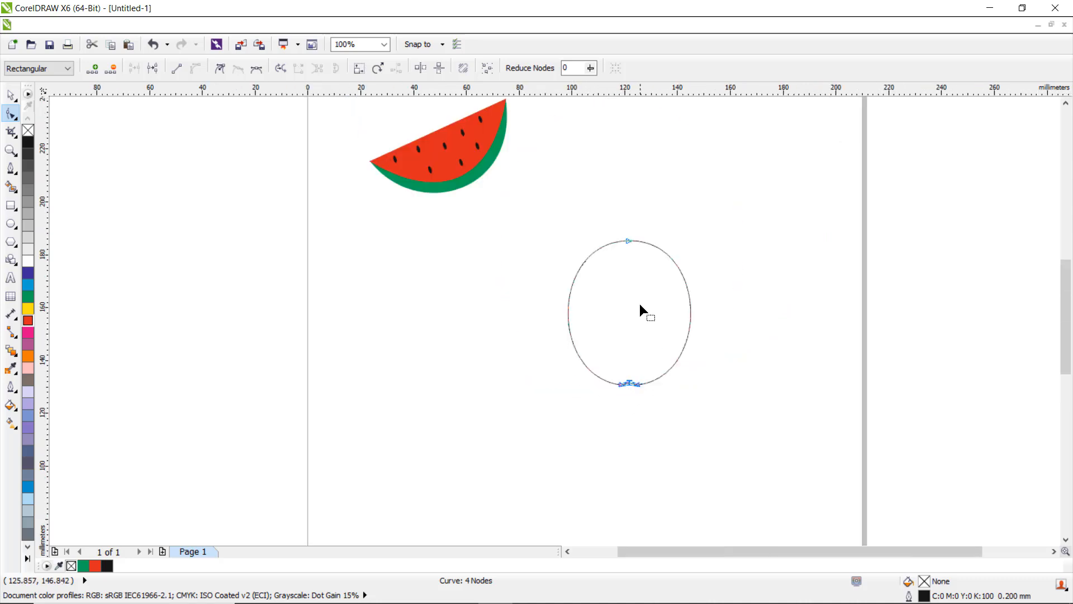
# Step: Make the top node a cusp and raise both its handles to form a notch between two rounded lobes
pyautogui.click(627, 241)
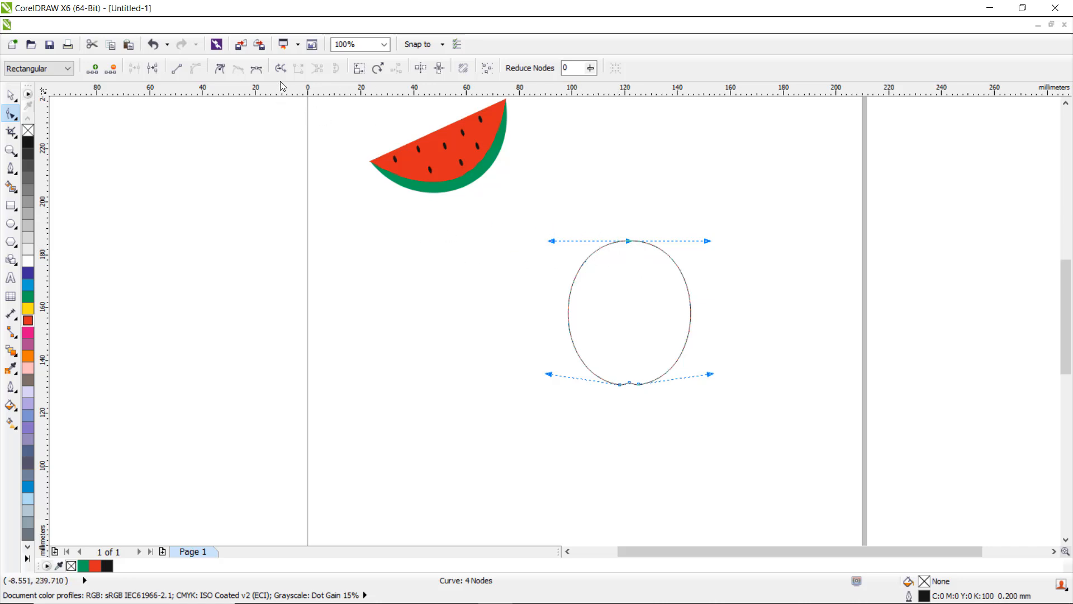
pyautogui.click(220, 70)
pyautogui.moveTo(709, 240); pyautogui.dragTo(724, 194)
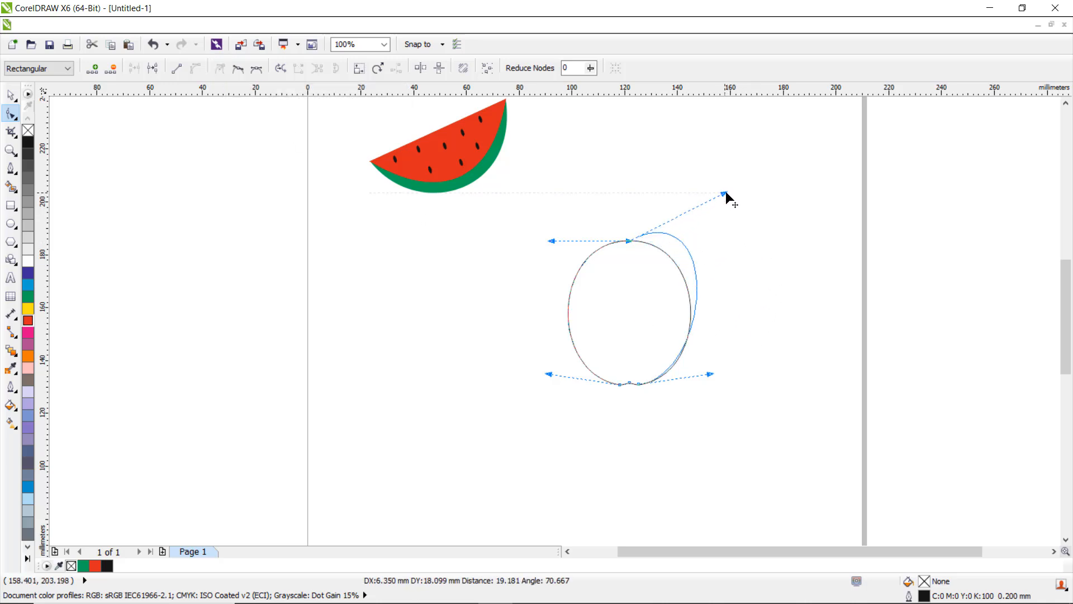
pyautogui.moveTo(549, 241); pyautogui.dragTo(539, 196)
# Step: Lower the three bottom nodes slightly, flatten the upper-left lobe and widen the lower-right side by adjusting the curve handles
pyautogui.moveTo(599, 358); pyautogui.dragTo(660, 414)
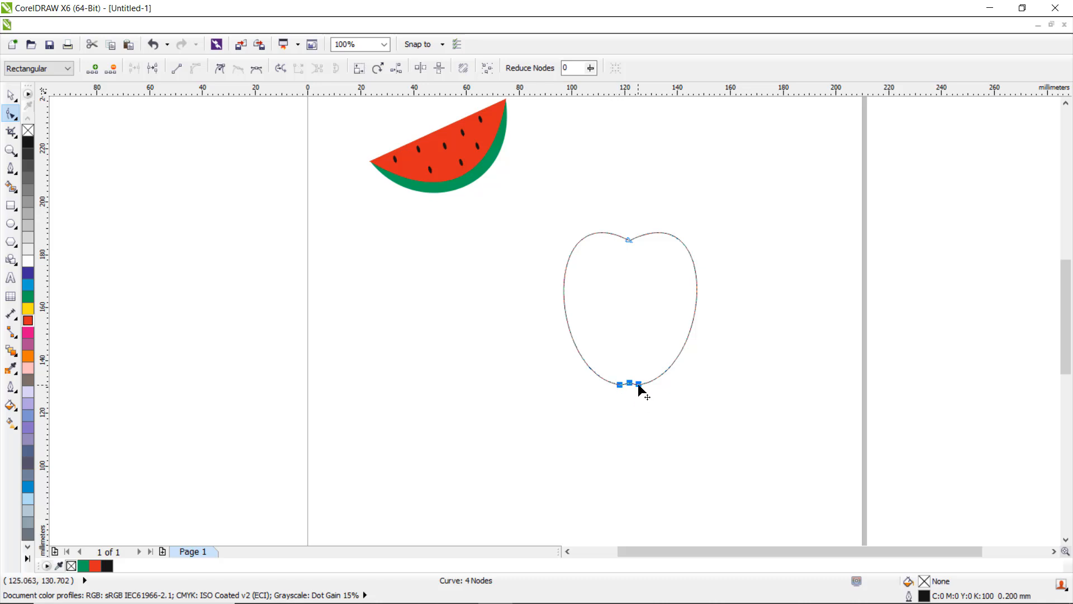
pyautogui.moveTo(638, 384); pyautogui.dragTo(639, 395)
pyautogui.click(628, 239)
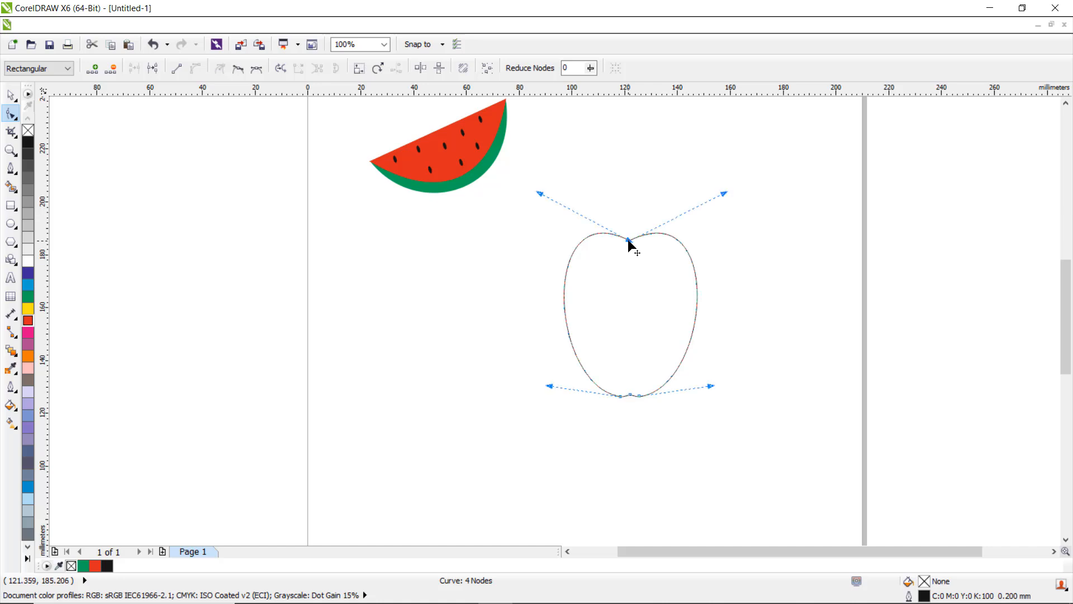
pyautogui.moveTo(541, 194); pyautogui.dragTo(532, 213)
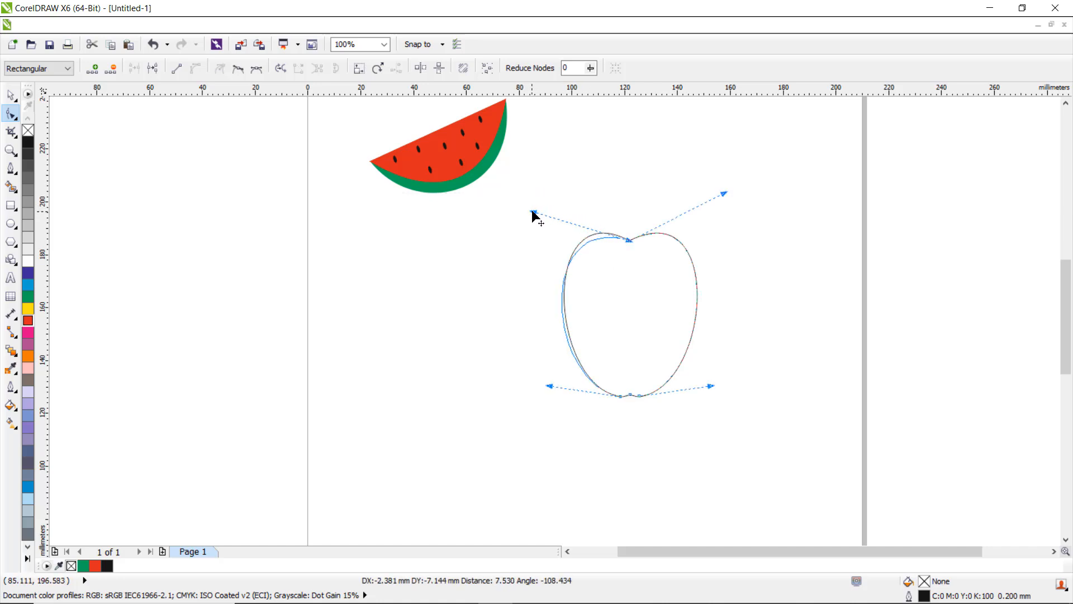
pyautogui.moveTo(710, 386)
pyautogui.mouseDown()
pyautogui.moveTo(724, 399)
pyautogui.moveTo(721, 387)
pyautogui.mouseUp()
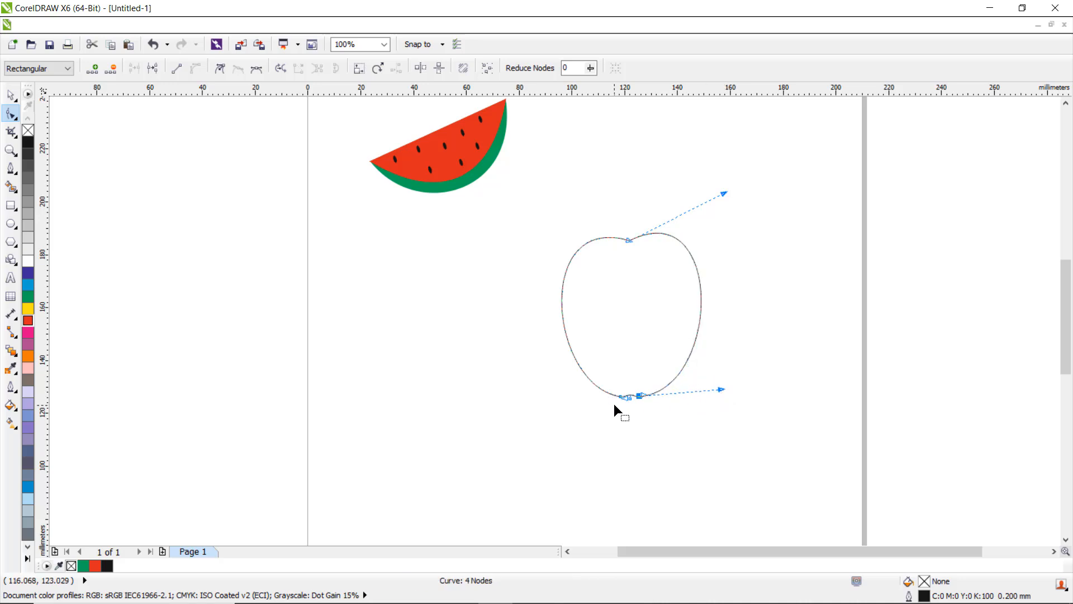
# Step: Deepen the bottom dimple by raising its middle node, and adjust the nodes and handles on both sides of it
pyautogui.scroll(5, 632, 401)
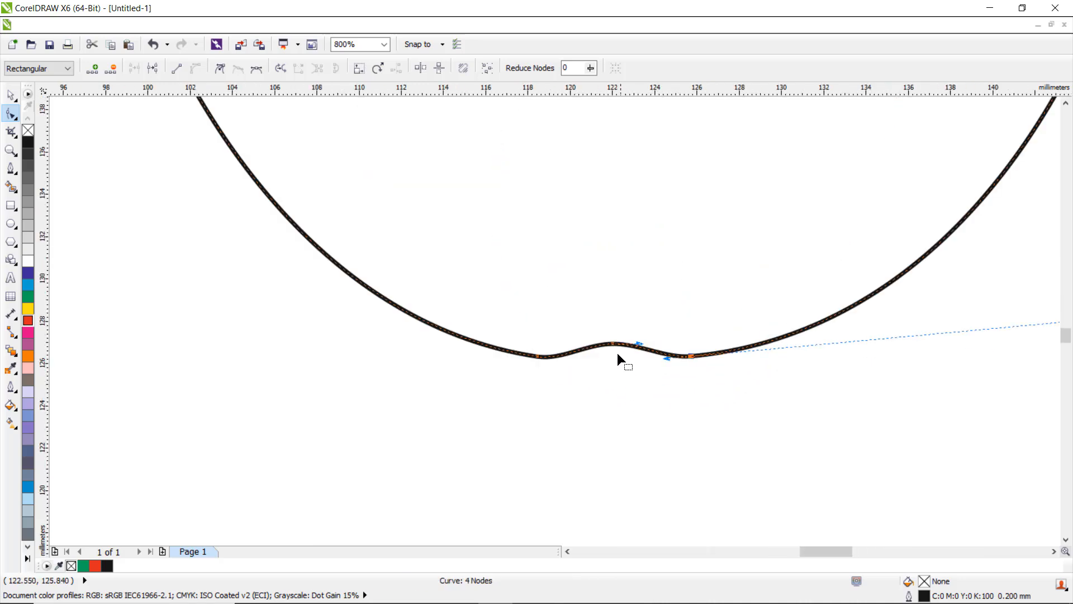
pyautogui.moveTo(615, 345); pyautogui.dragTo(614, 328)
pyautogui.moveTo(664, 358); pyautogui.dragTo(670, 367)
pyautogui.moveTo(538, 357); pyautogui.dragTo(526, 355)
pyautogui.scroll(-2, 616, 364)
pyautogui.scroll(-2, 616, 363)
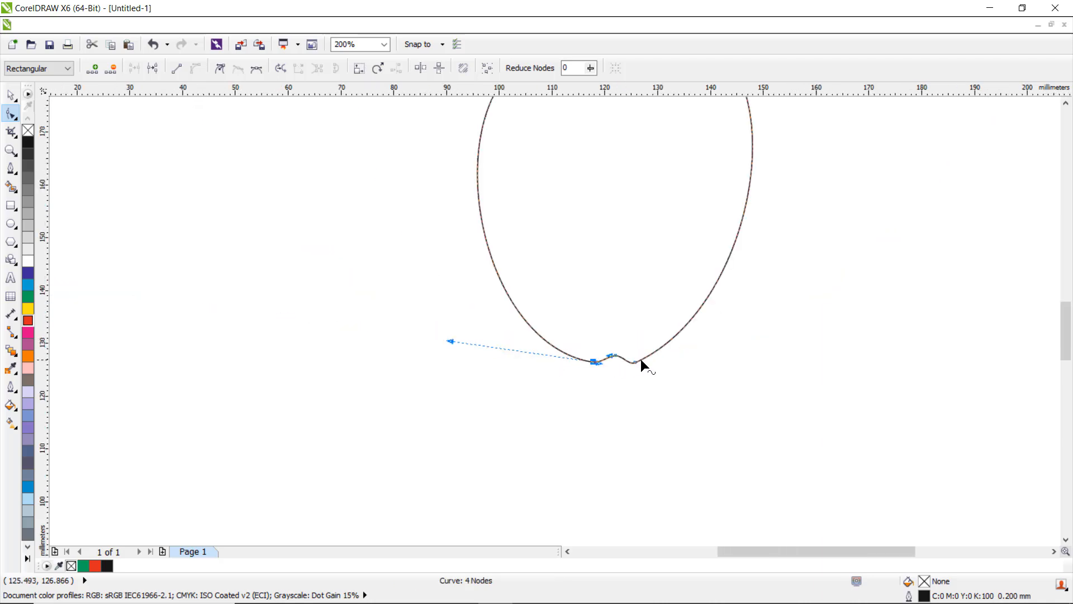
# Step: Shorten and flatten the inner handle of the dimple's right node to refine the curve there
pyautogui.click(636, 362)
pyautogui.scroll(4, 642, 364)
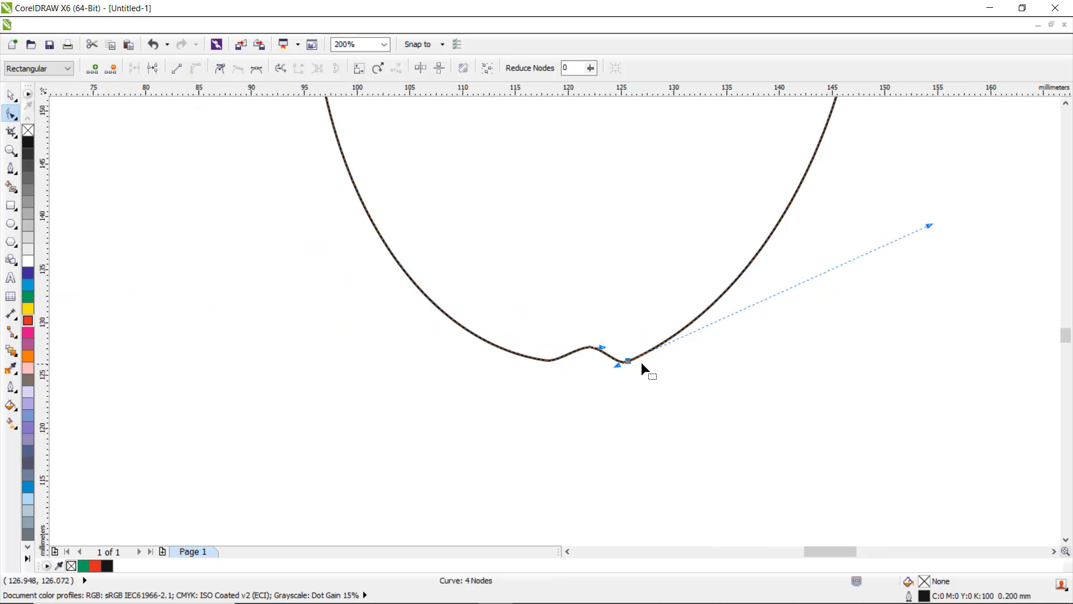
pyautogui.moveTo(595, 366); pyautogui.dragTo(594, 365)
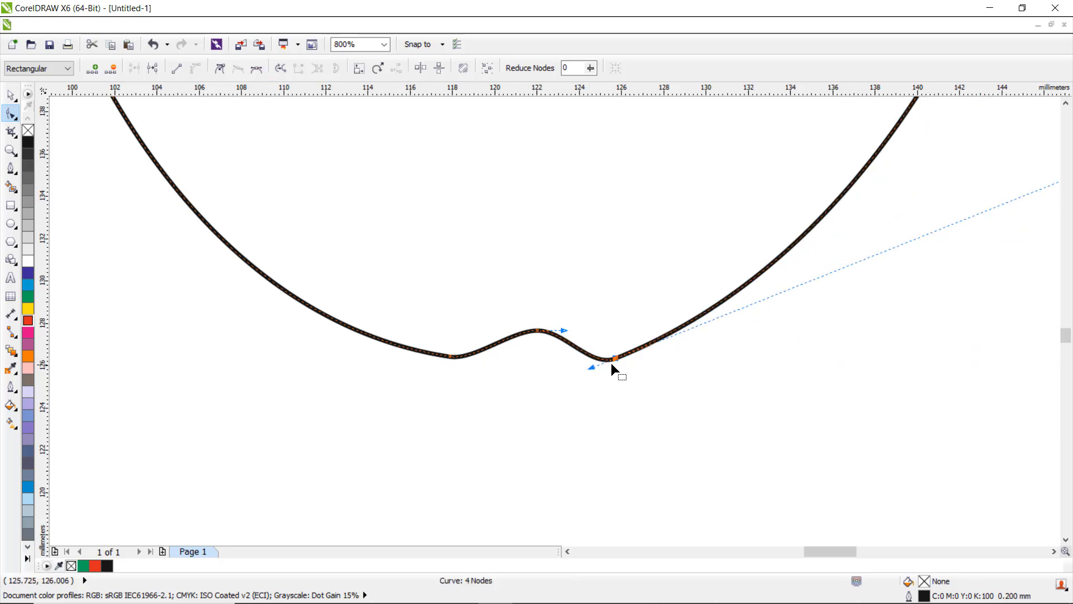
pyautogui.moveTo(592, 367); pyautogui.dragTo(609, 373)
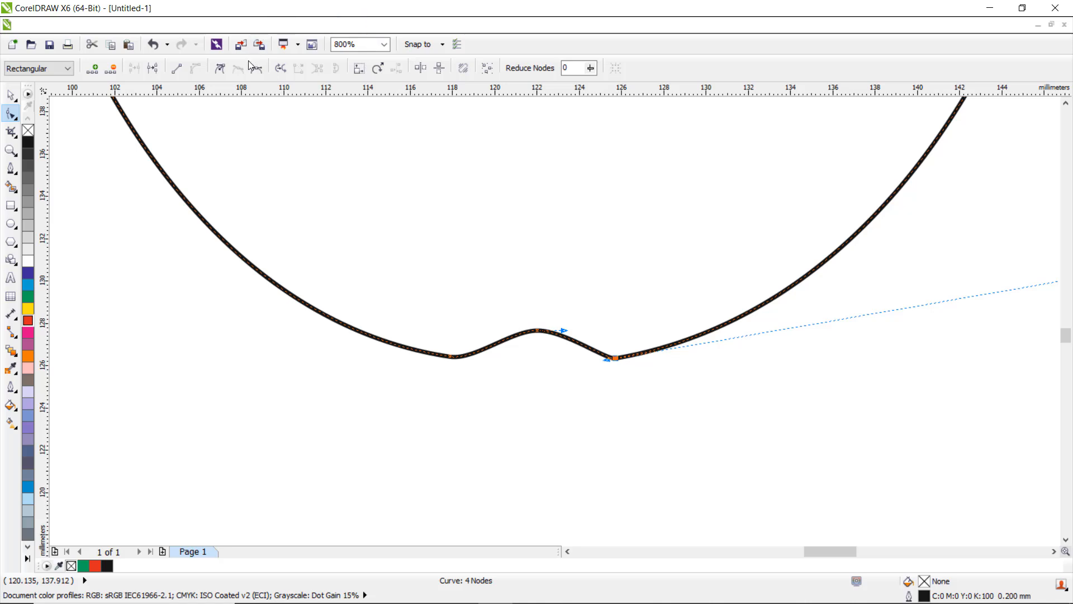
# Step: Make the dimple's right node a cusp and adjust its outer and inner handles independently
pyautogui.click(220, 68)
pyautogui.scroll(-2, 600, 324)
pyautogui.moveTo(766, 307); pyautogui.dragTo(780, 272)
pyautogui.scroll(1, 619, 314)
pyautogui.scroll(1, 619, 310)
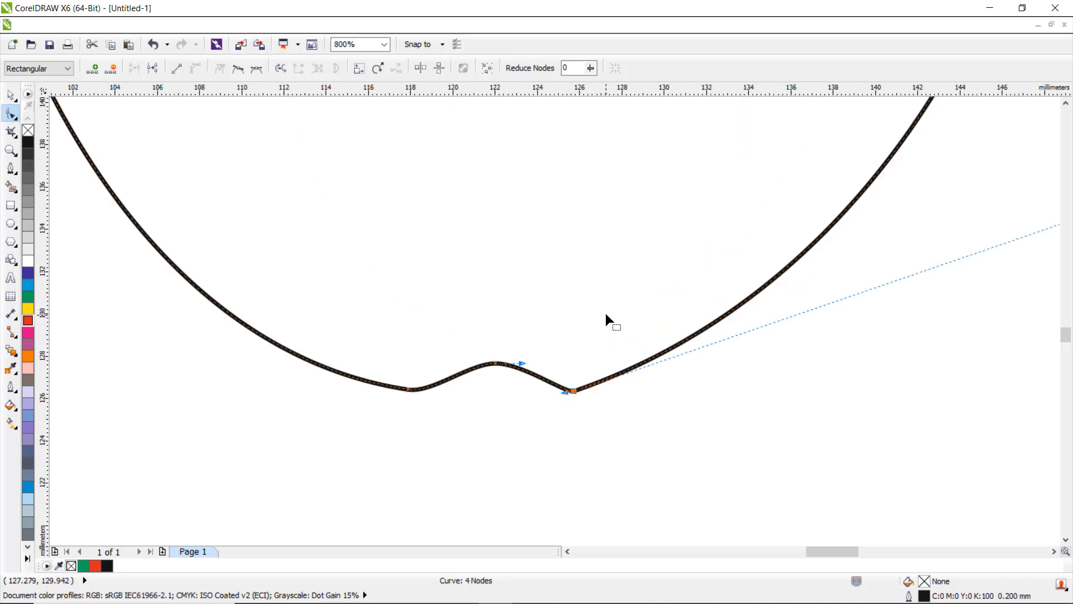
pyautogui.moveTo(565, 393)
pyautogui.mouseDown()
pyautogui.moveTo(553, 403)
pyautogui.moveTo(558, 375)
pyautogui.moveTo(546, 389)
pyautogui.mouseUp()
pyautogui.moveTo(548, 392); pyautogui.dragTo(544, 397)
pyautogui.scroll(-4, 581, 364)
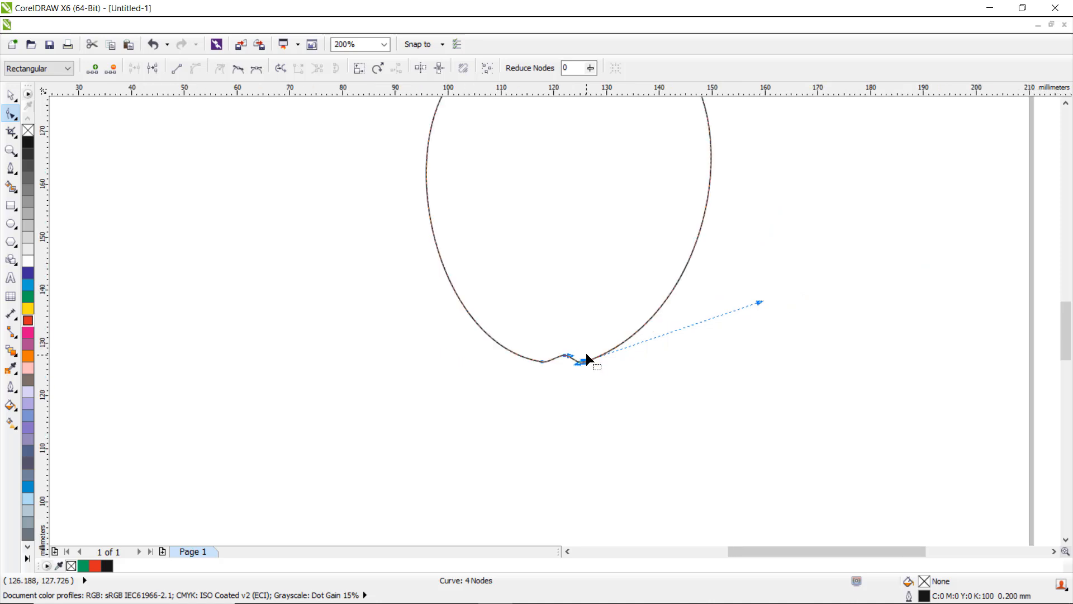
# Step: Balance the apple's left and right sides by adjusting the top node's left handle and the outer handles of both bottom nodes
pyautogui.scroll(-2, 599, 313)
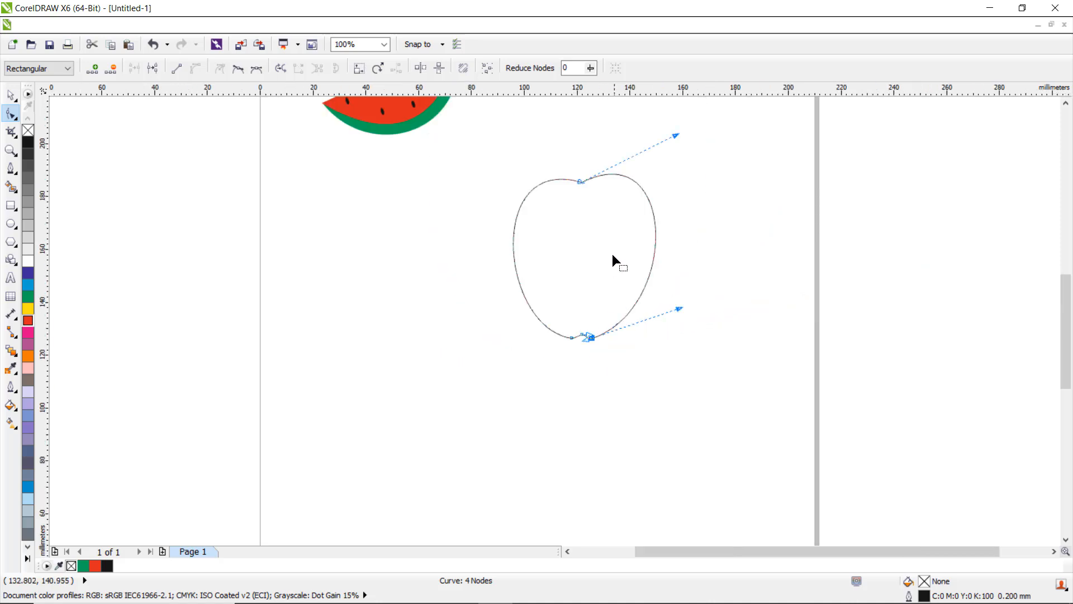
pyautogui.click(580, 182)
pyautogui.moveTo(487, 153); pyautogui.dragTo(500, 152)
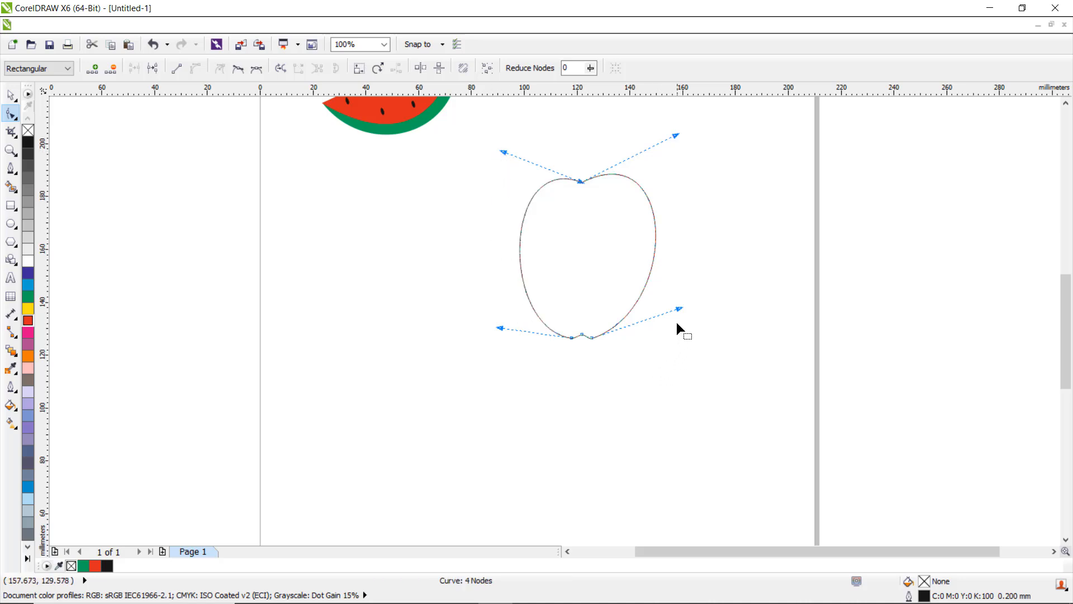
pyautogui.moveTo(679, 309); pyautogui.dragTo(687, 330)
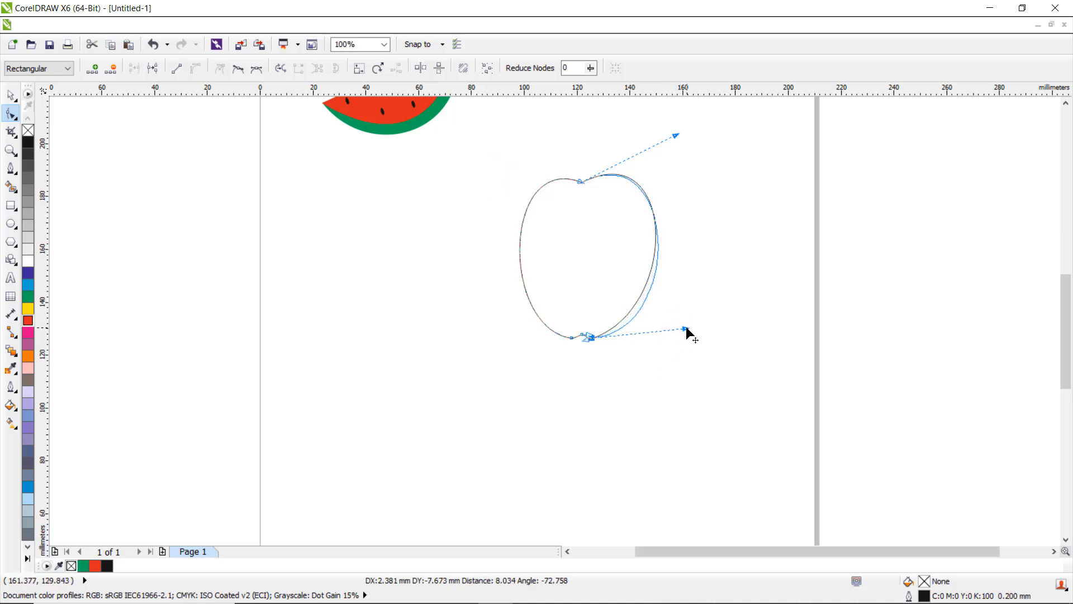
pyautogui.click(570, 338)
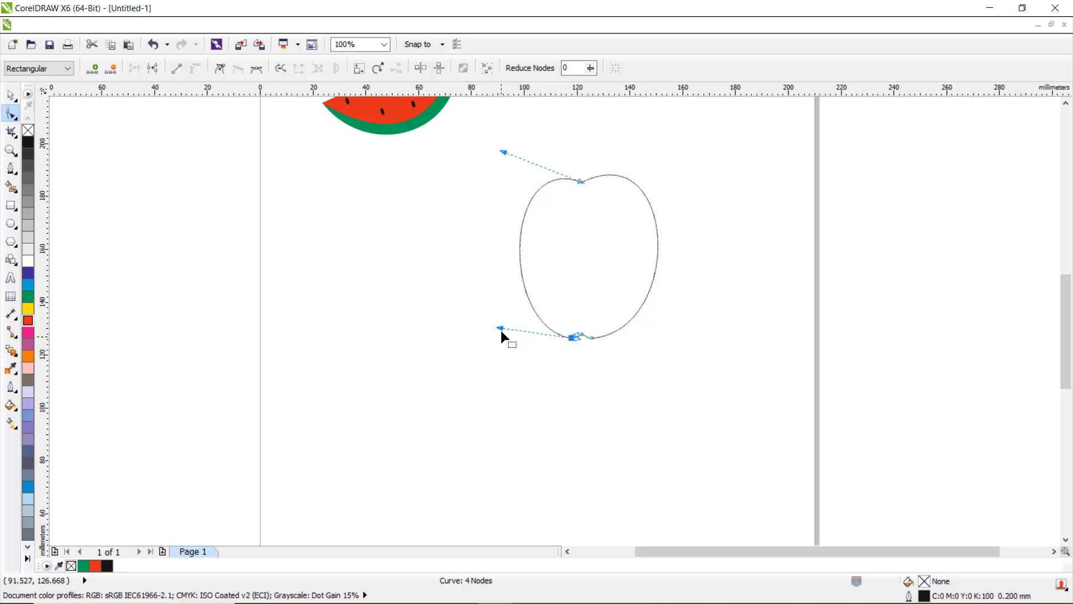
pyautogui.moveTo(499, 326); pyautogui.dragTo(492, 314)
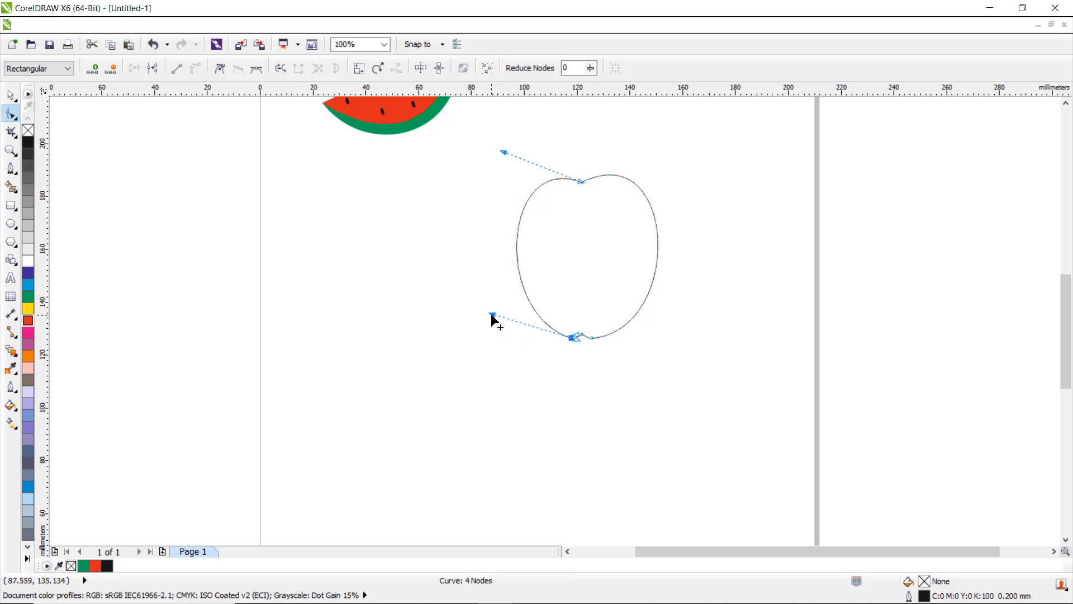
# Step: Raise both upper lobes with the top node's handles and widen the apple's lower-left side
pyautogui.moveTo(503, 152); pyautogui.dragTo(496, 121)
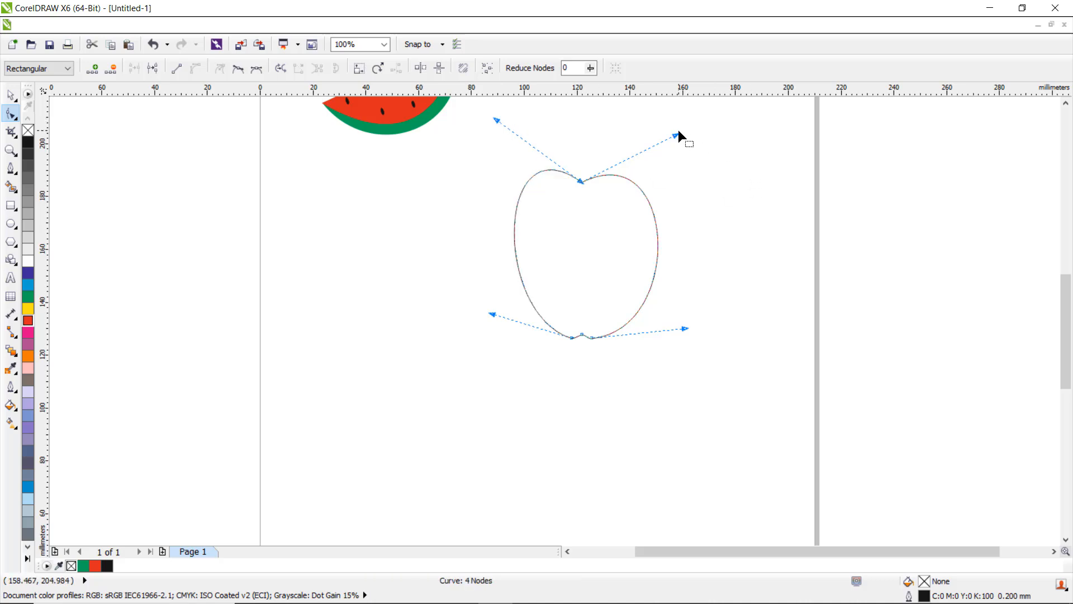
pyautogui.moveTo(676, 133); pyautogui.dragTo(688, 114)
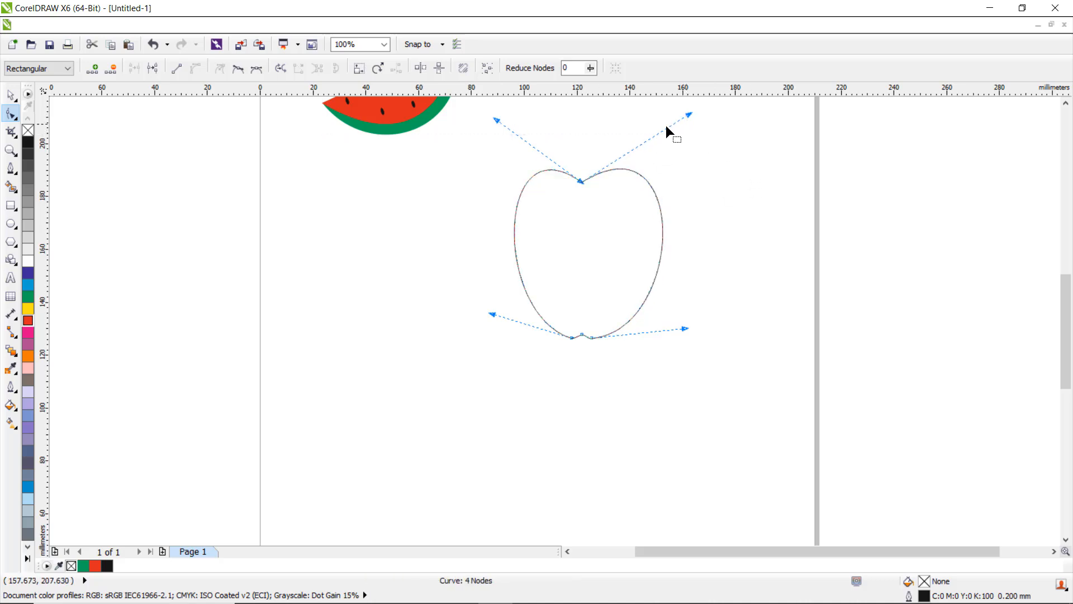
pyautogui.moveTo(492, 314); pyautogui.dragTo(481, 317)
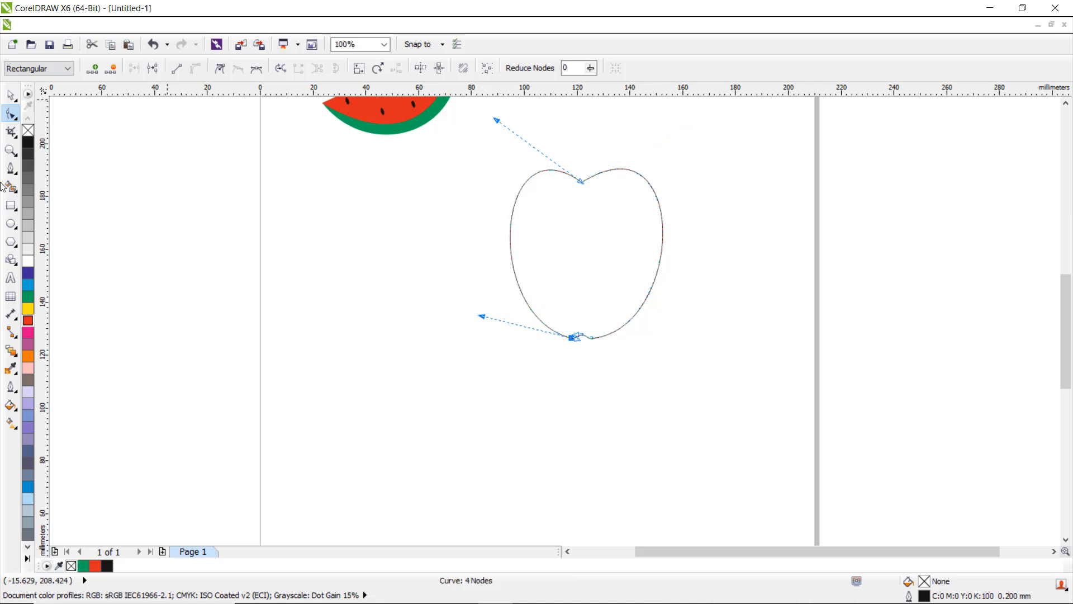
# Step: Fill the apple shape with red (C:0 M:100 Y:100 K:0) and give its outline the same red
pyautogui.click(28, 321)
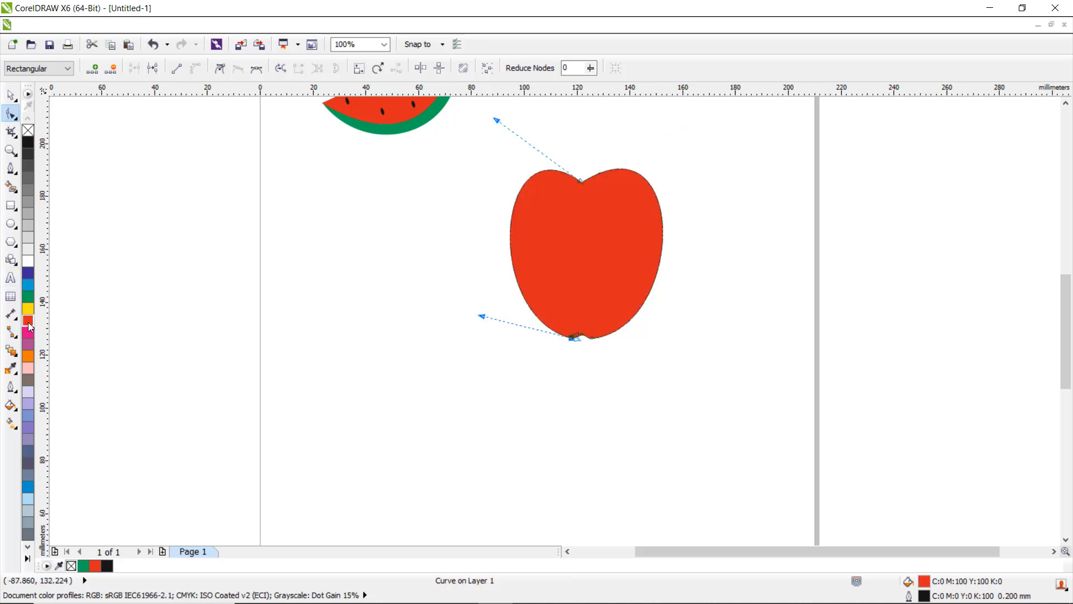
pyautogui.scroll(1, 625, 146)
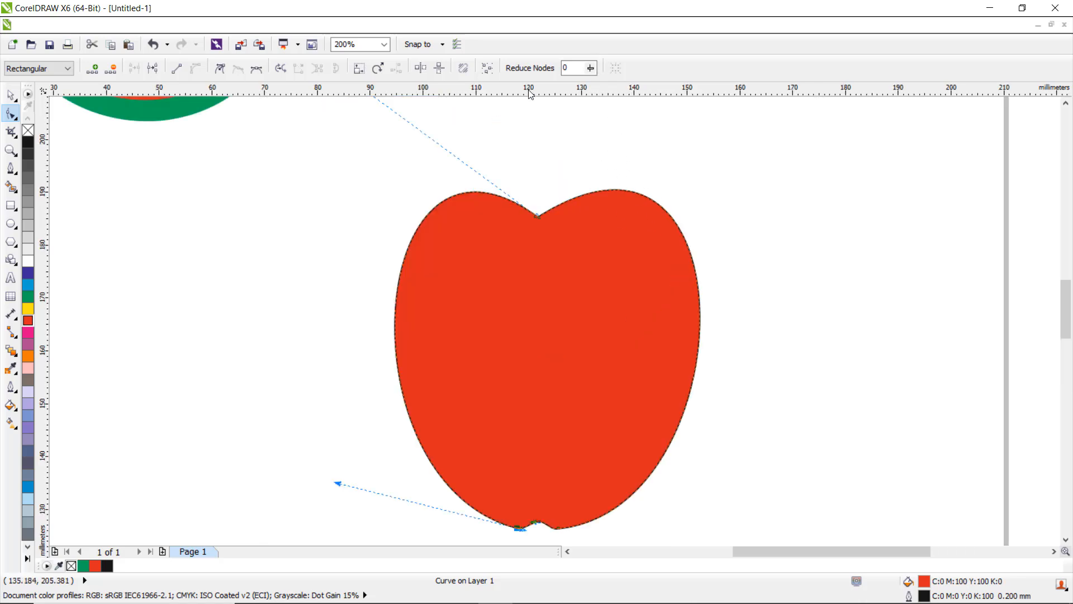
pyautogui.rightClick(28, 324)
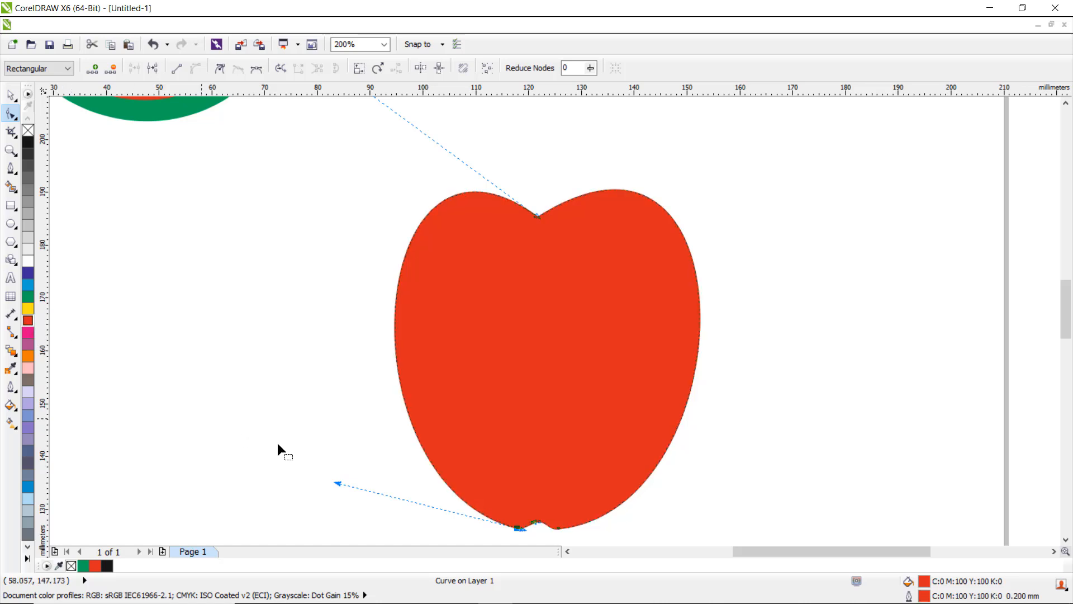
# Step: Apply a Mesh Fill to the red apple shape and set its grid to 6 columns
pyautogui.click(18, 428)
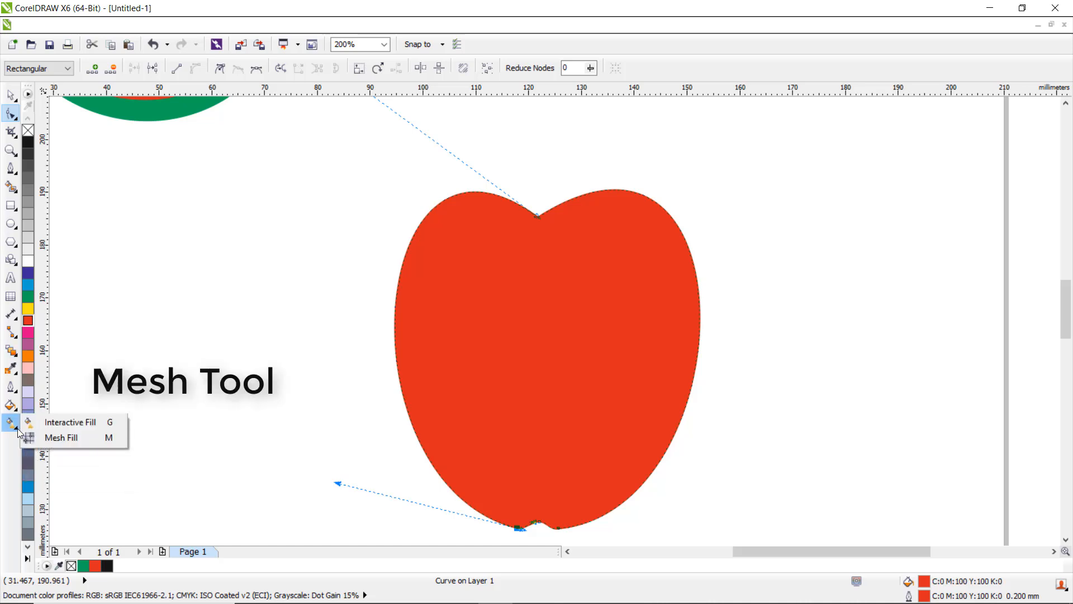
pyautogui.click(64, 438)
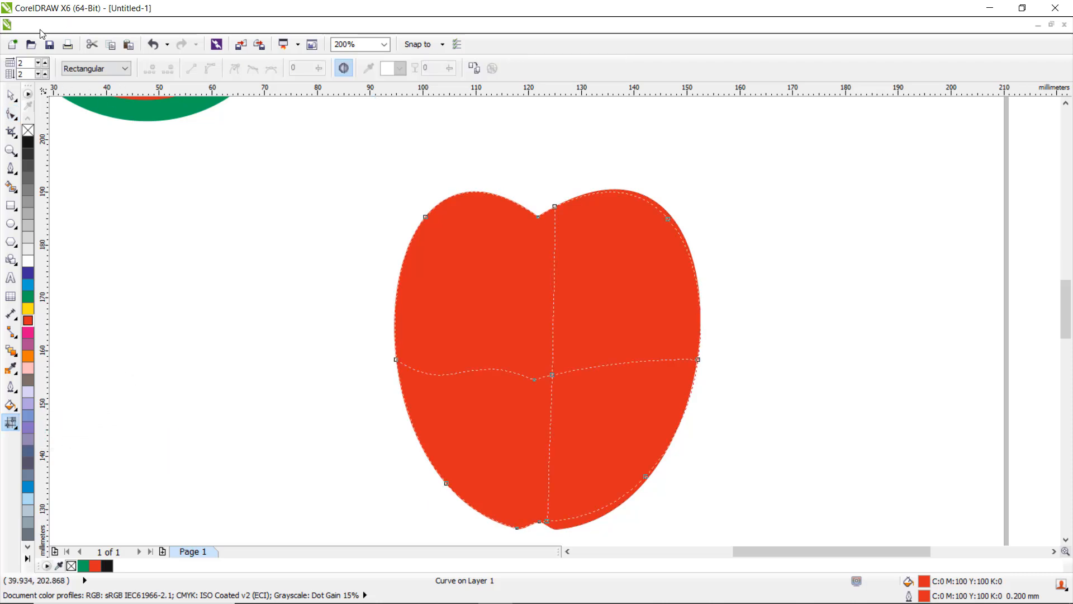
pyautogui.click(23, 73)
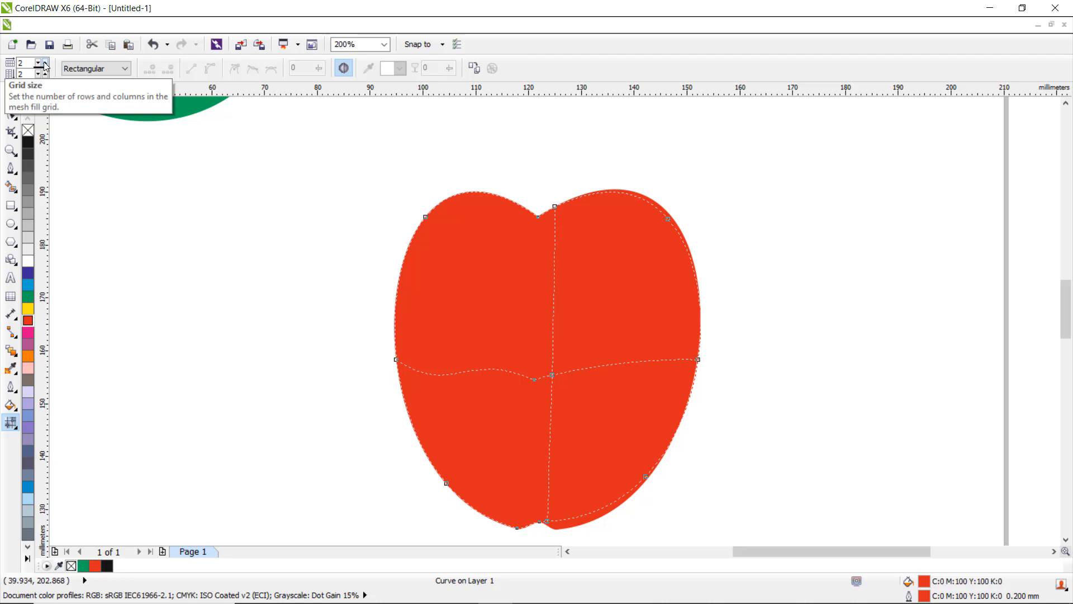
pyautogui.click(46, 64)
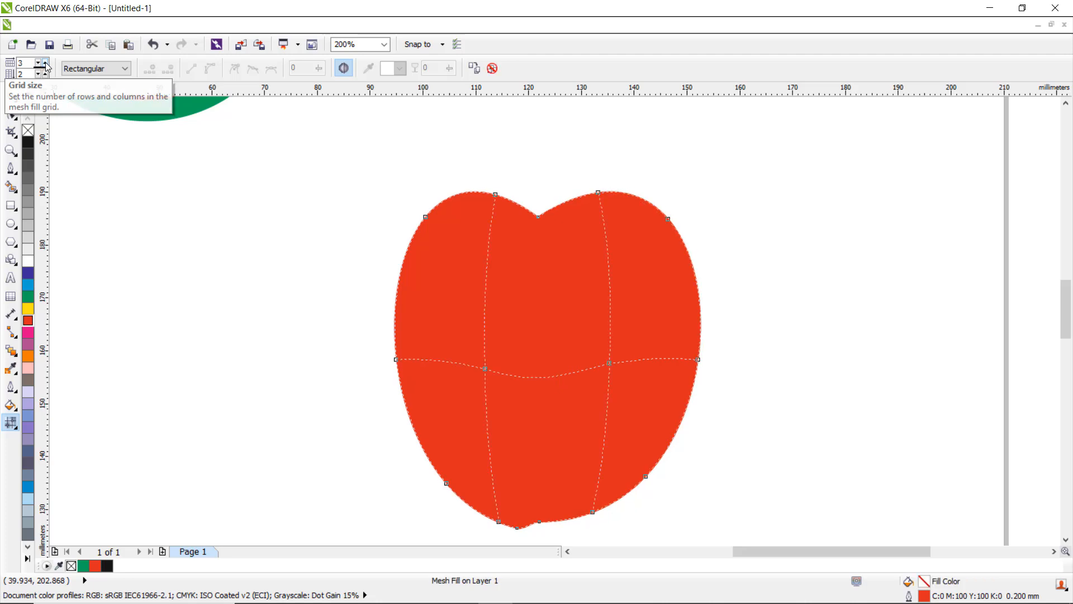
pyautogui.click(46, 64)
pyautogui.click(46, 64)
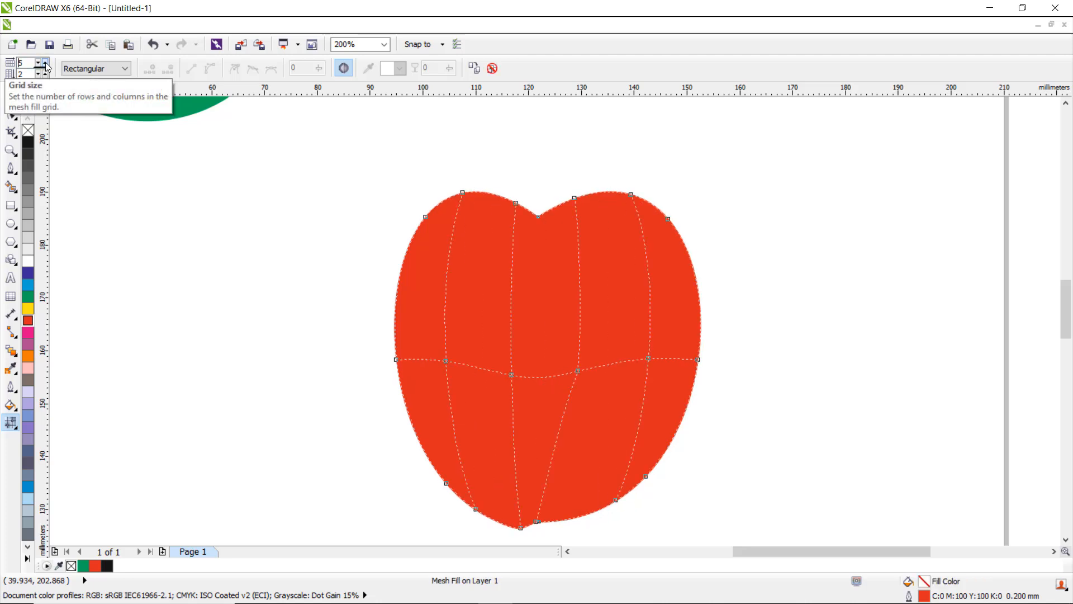
pyautogui.click(46, 64)
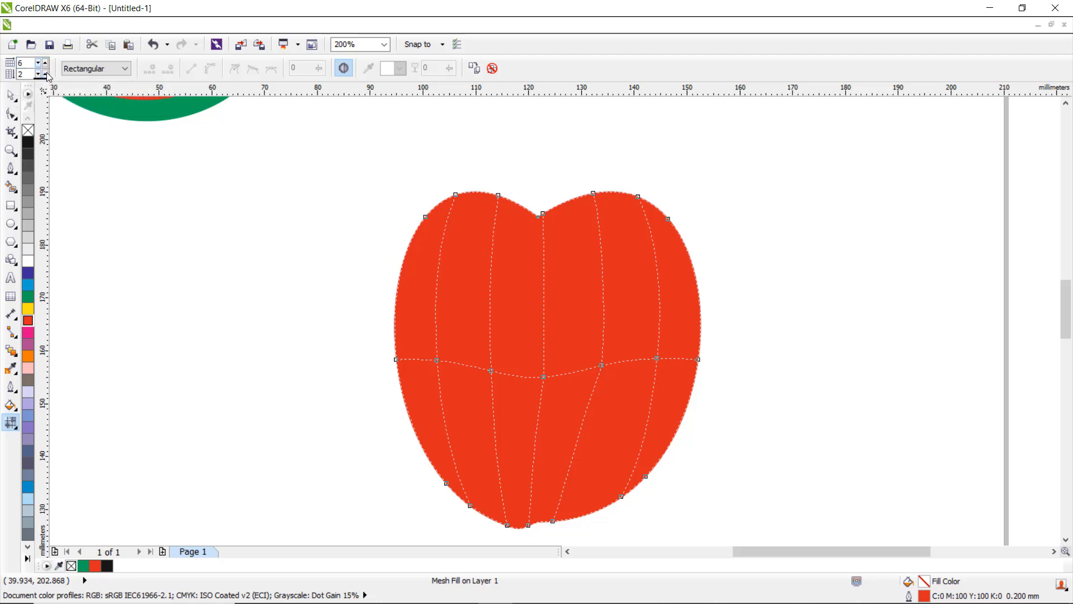
# Step: Set the apple's mesh grid to 8 rows
pyautogui.click(46, 74)
pyautogui.click(45, 74)
pyautogui.click(46, 74)
pyautogui.click(46, 74)
pyautogui.click(46, 74)
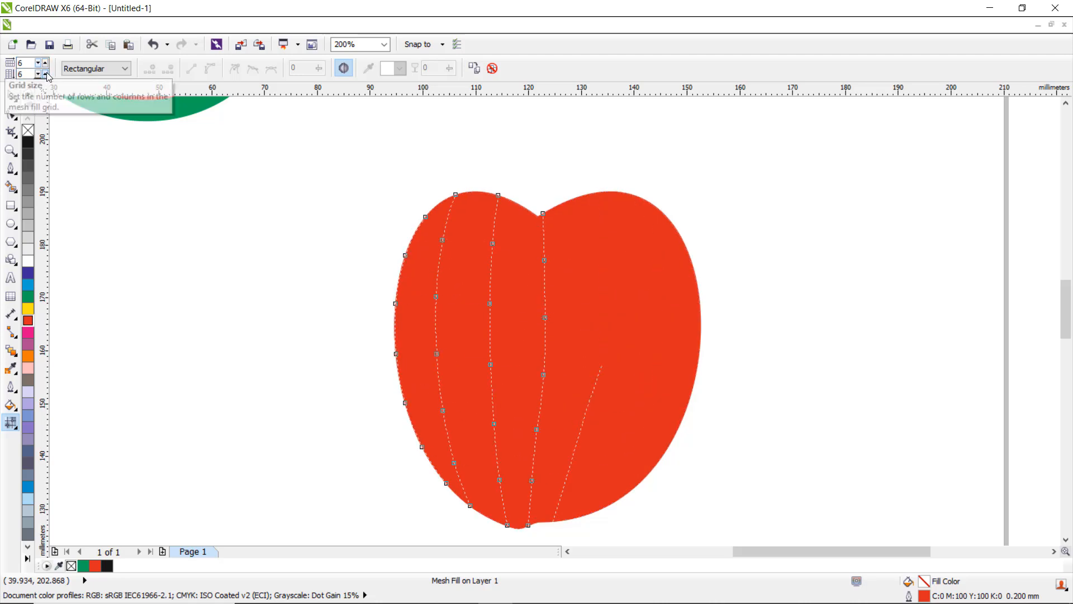
pyautogui.click(46, 74)
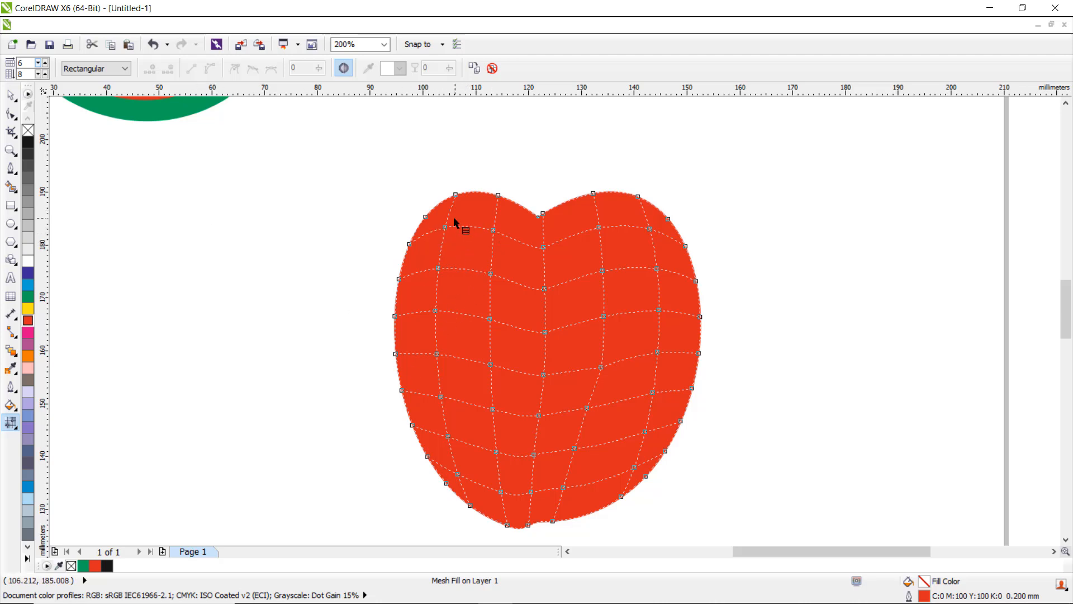
# Step: Colour the four inner mesh nodes of the apple's upper-left lobe white, and recolour the two on their right side red
pyautogui.moveTo(438, 219); pyautogui.dragTo(509, 288)
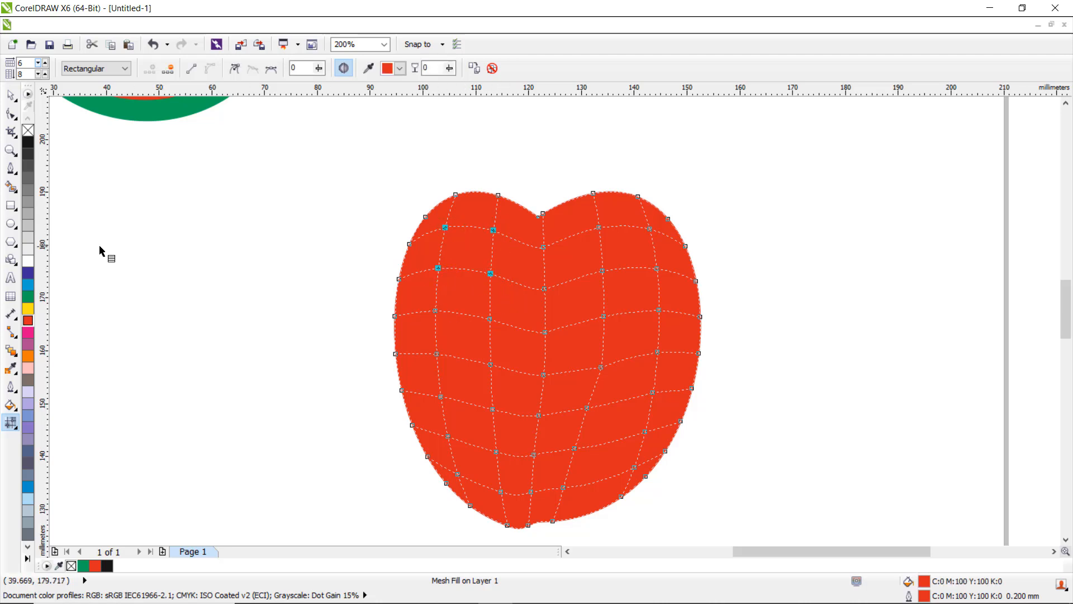
pyautogui.click(28, 261)
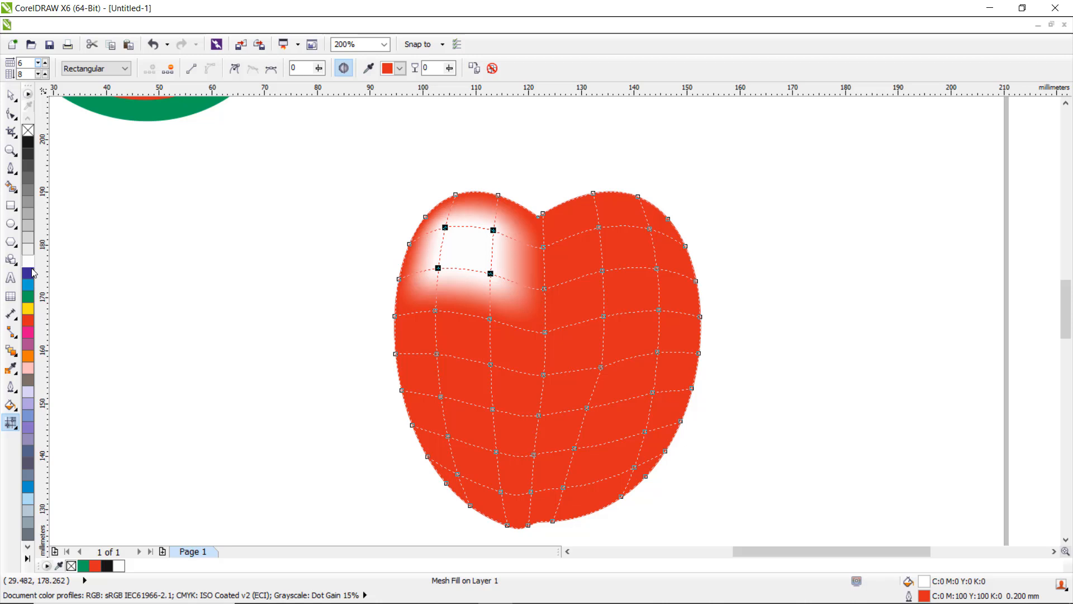
pyautogui.click(439, 268)
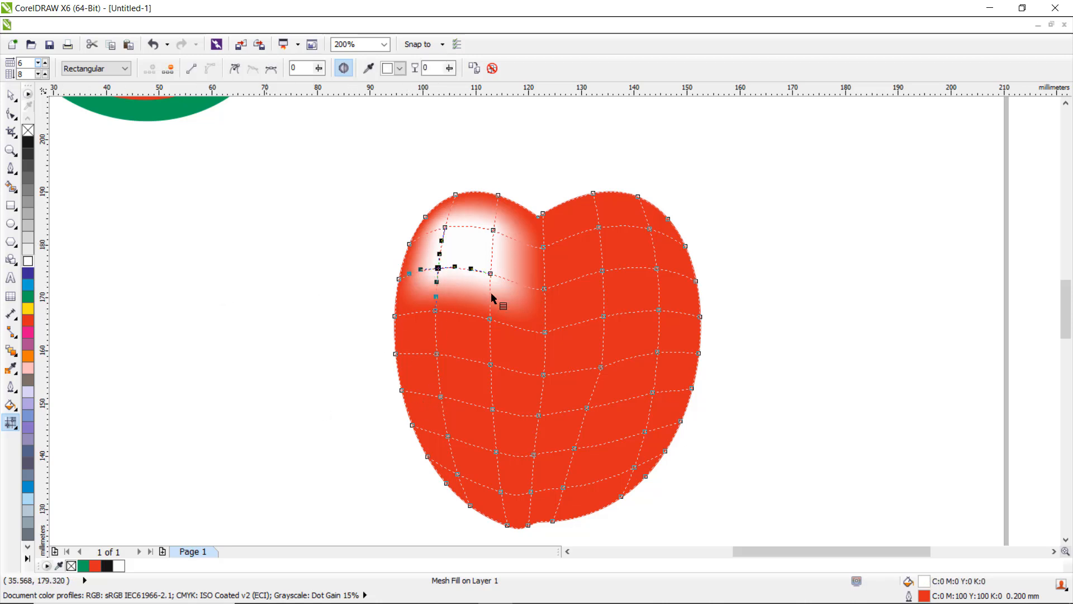
pyautogui.click(495, 231)
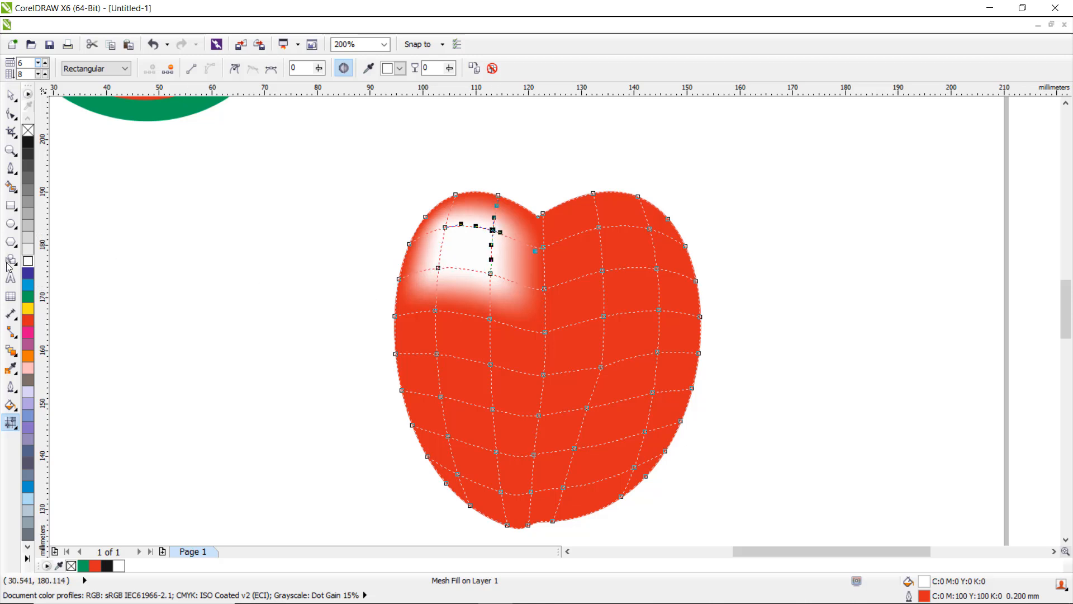
pyautogui.click(31, 323)
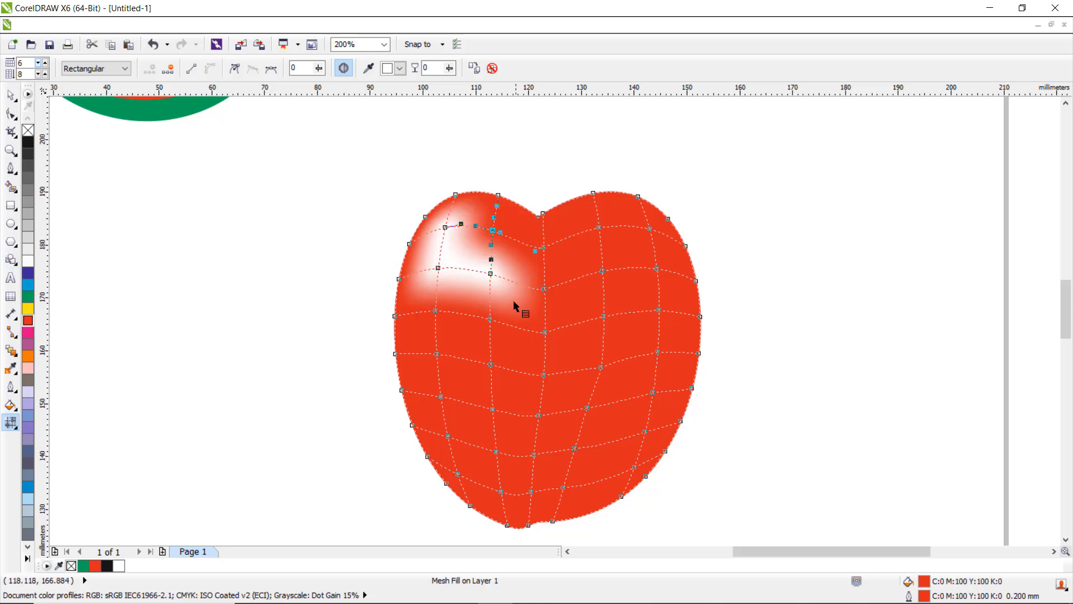
pyautogui.click(490, 275)
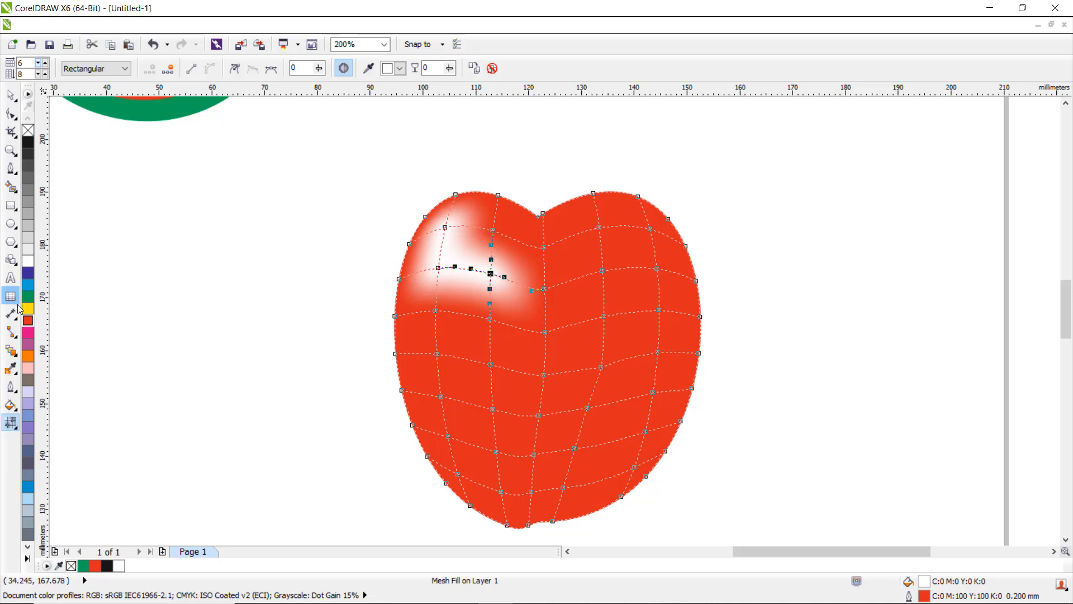
pyautogui.click(29, 324)
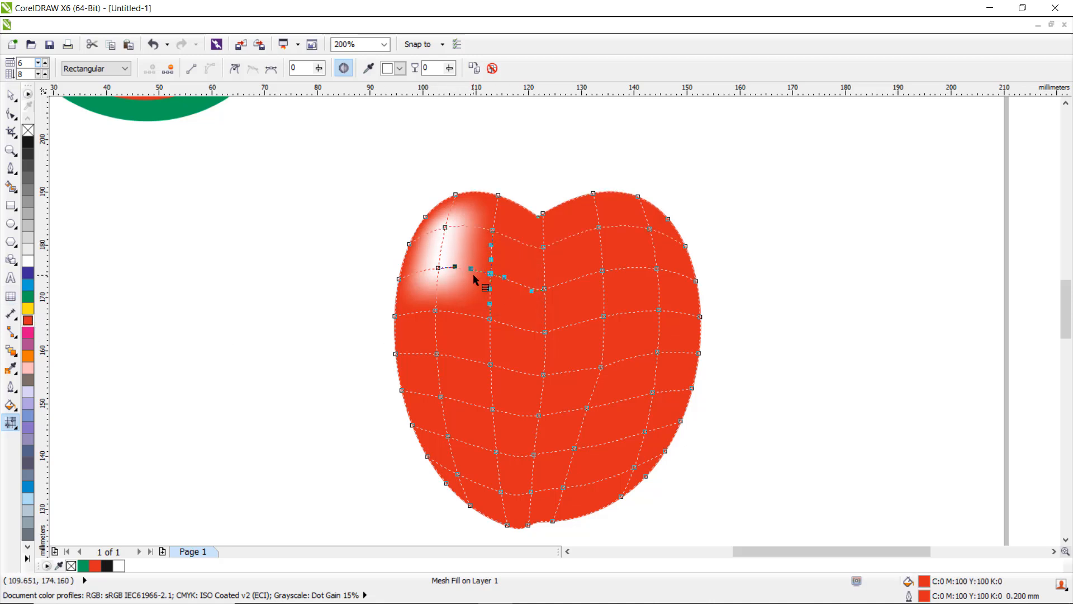
# Step: Recolour the lower of the two white mesh nodes red so only the uppermost keeps the highlight, and deselect the nodes
pyautogui.scroll(-1, 473, 274)
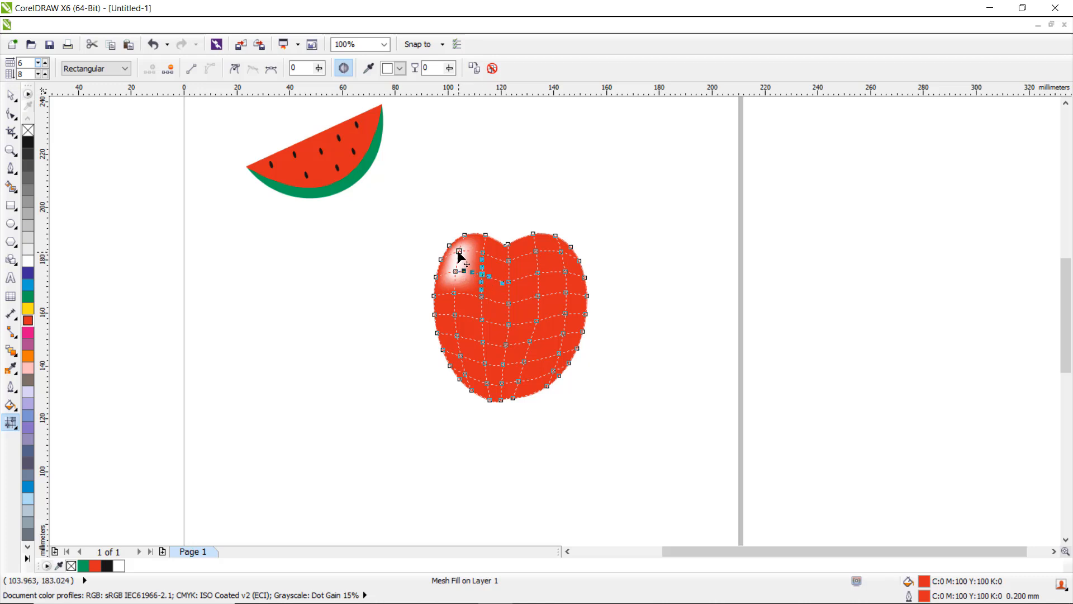
pyautogui.click(455, 272)
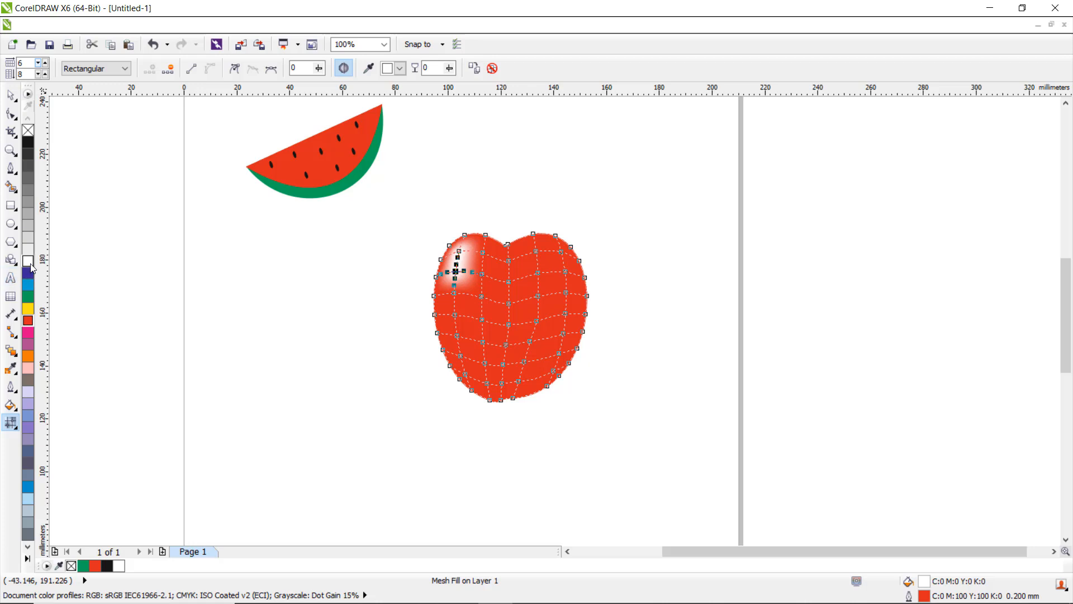
pyautogui.click(28, 320)
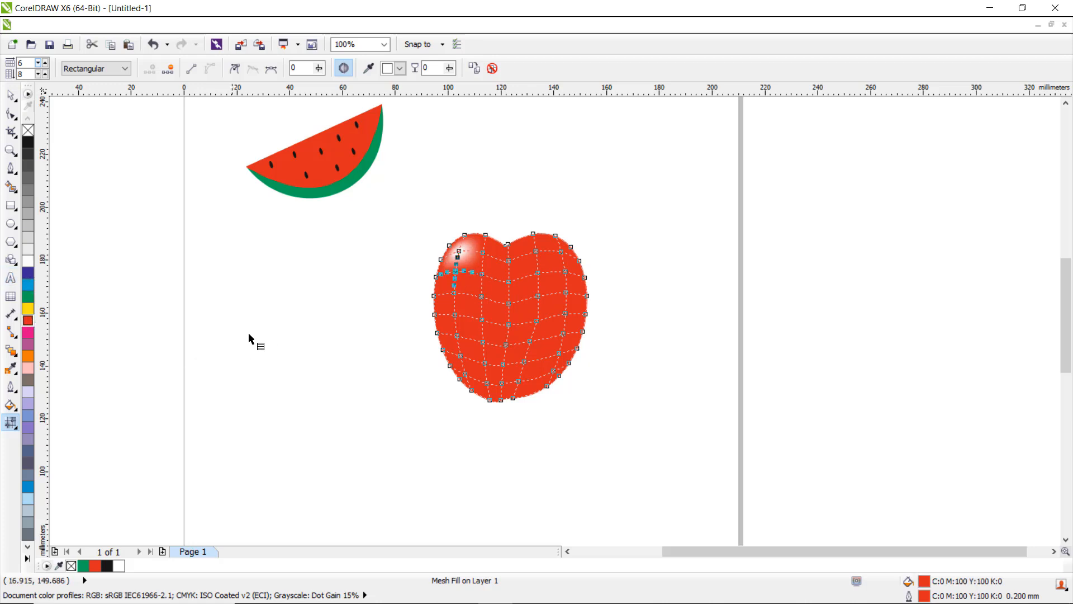
pyautogui.click(273, 327)
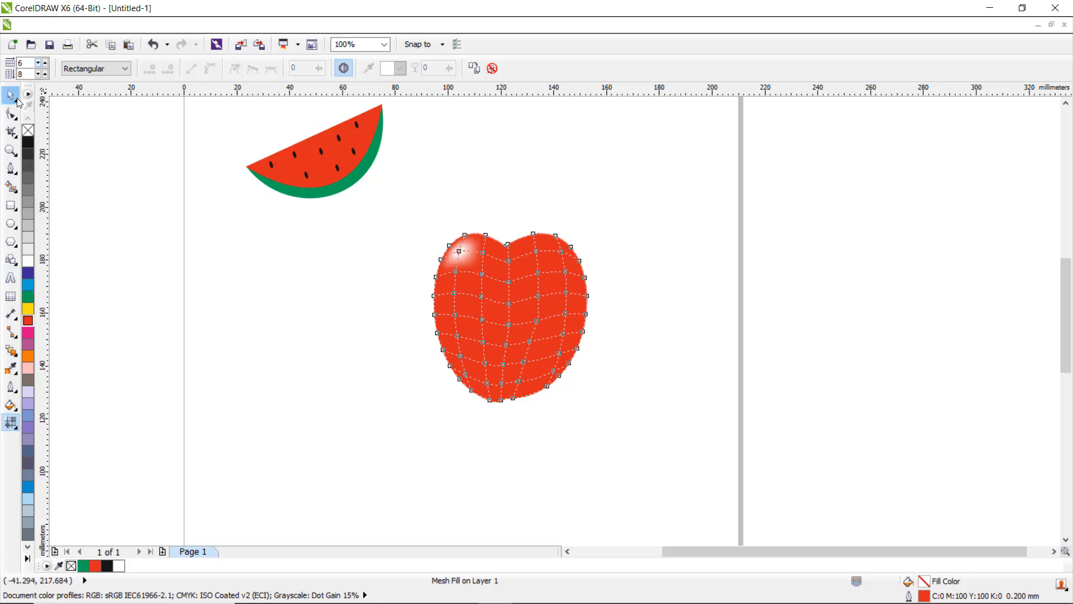
pyautogui.press('space')
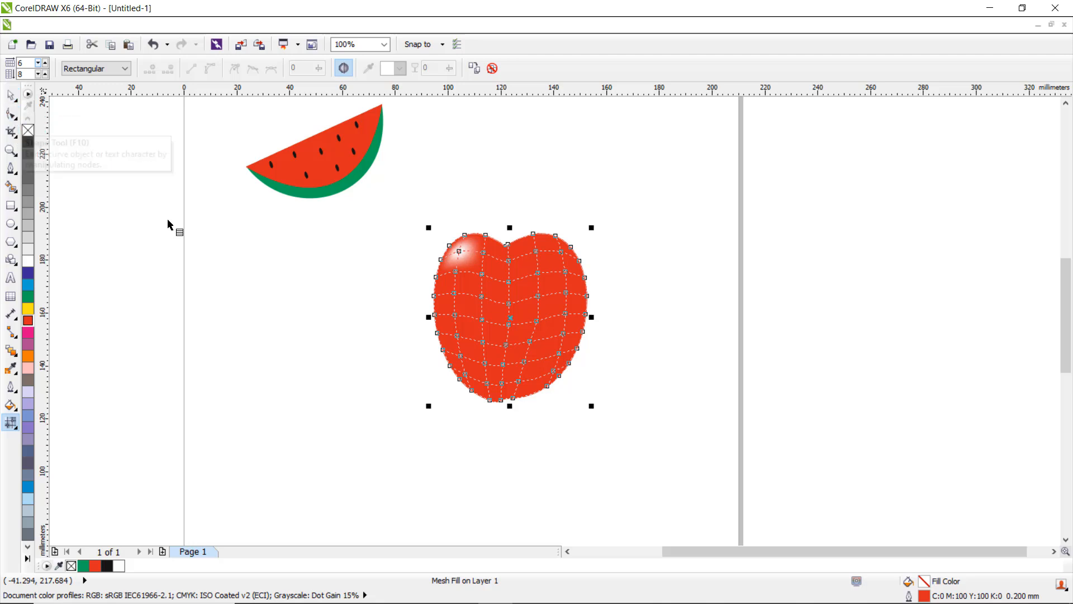
# Step: Lower the mesh outline node just right of the apple's bottom dimple to round that edge
pyautogui.scroll(1, 537, 408)
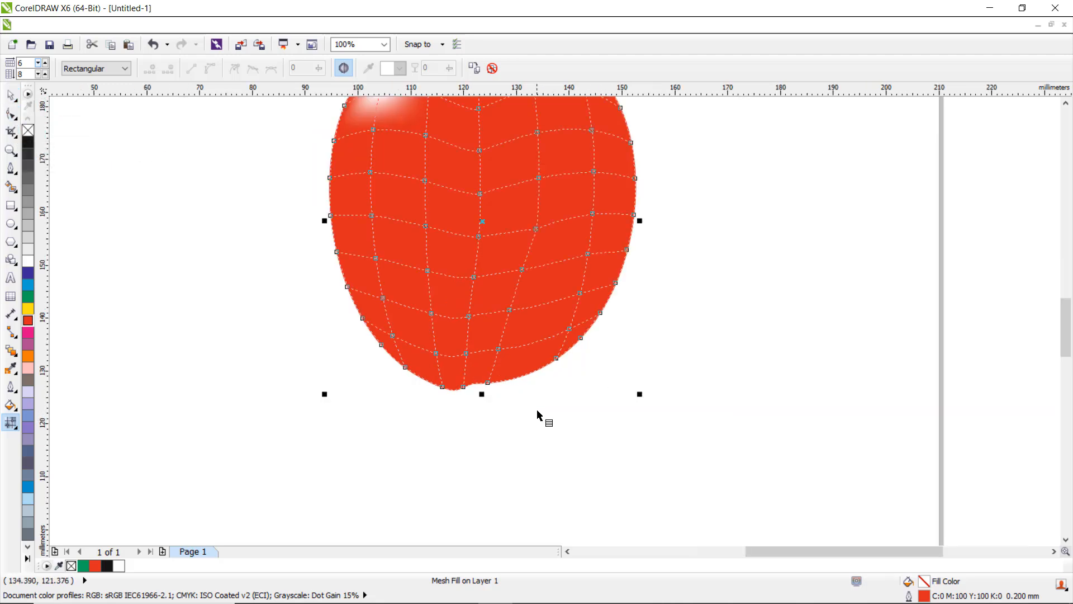
pyautogui.scroll(1, 534, 411)
pyautogui.moveTo(438, 356); pyautogui.dragTo(435, 365)
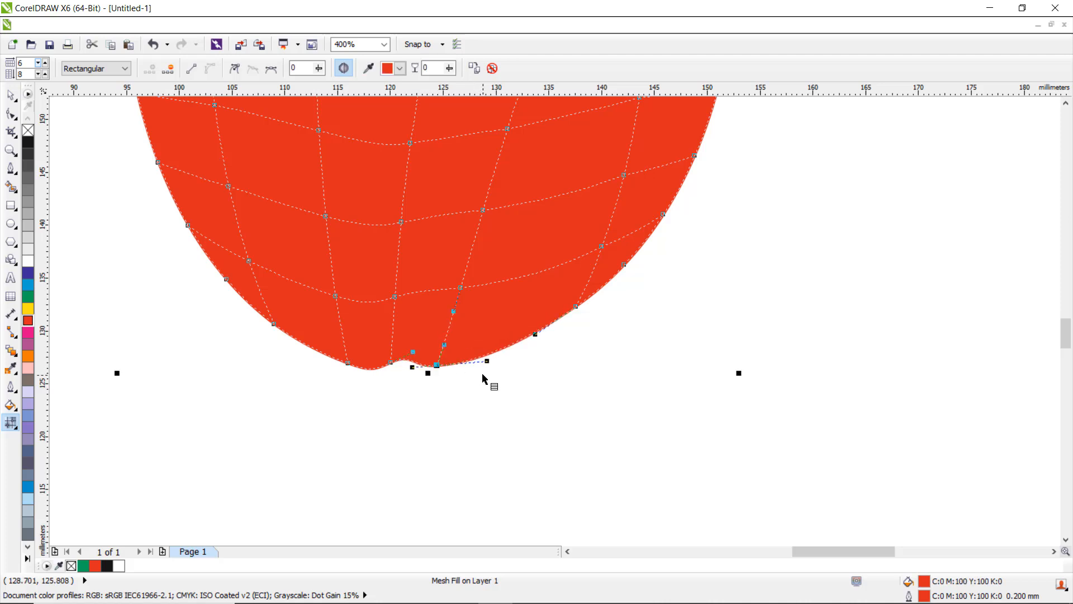
pyautogui.scroll(-1, 492, 376)
pyautogui.click(603, 337)
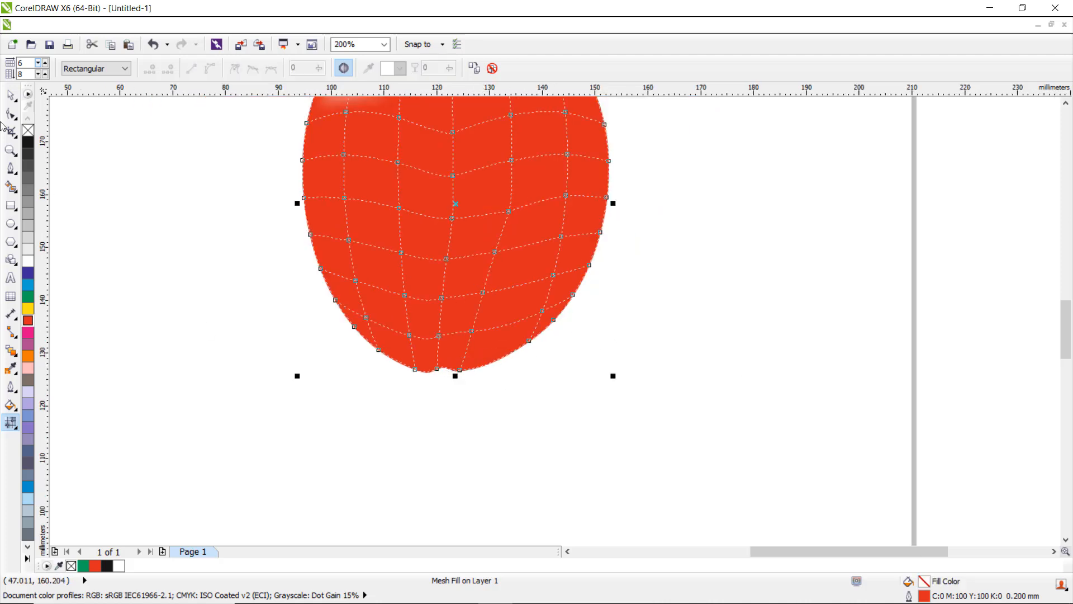
pyautogui.click(11, 95)
pyautogui.click(474, 305)
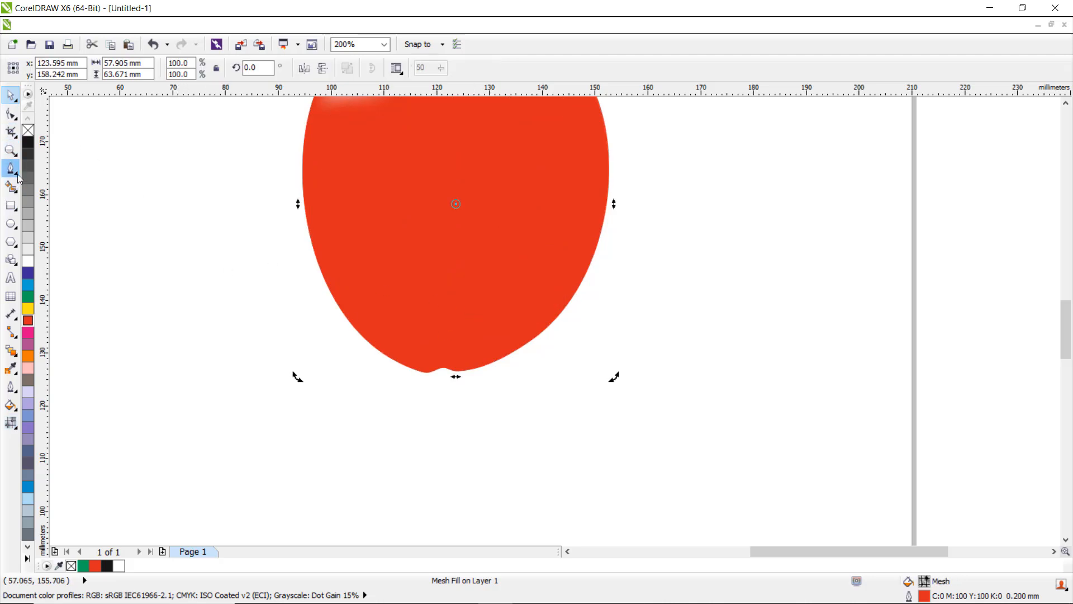
pyautogui.click(17, 140)
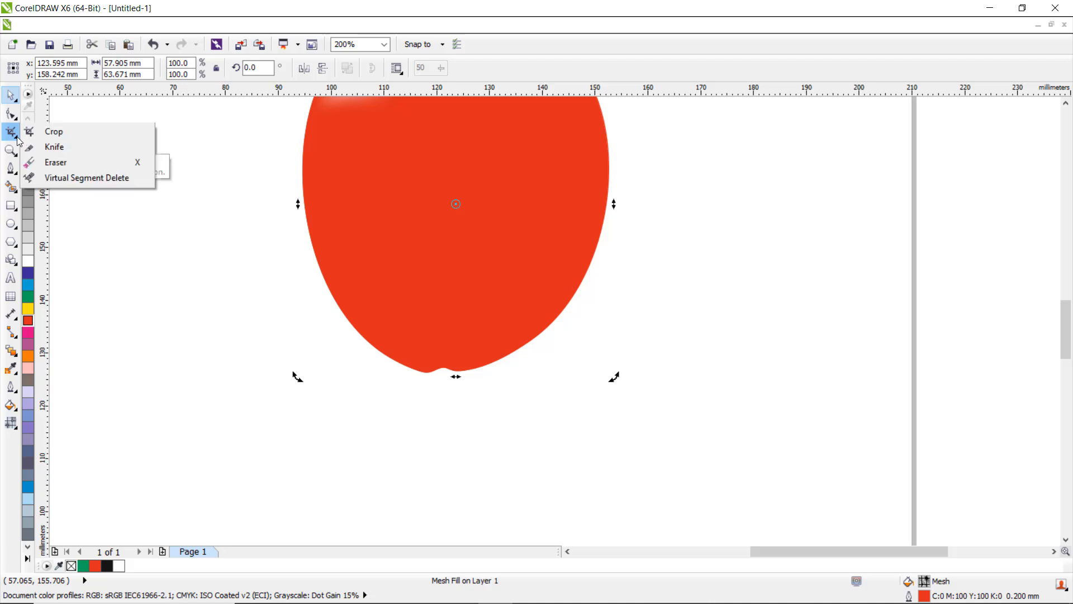
pyautogui.click(15, 156)
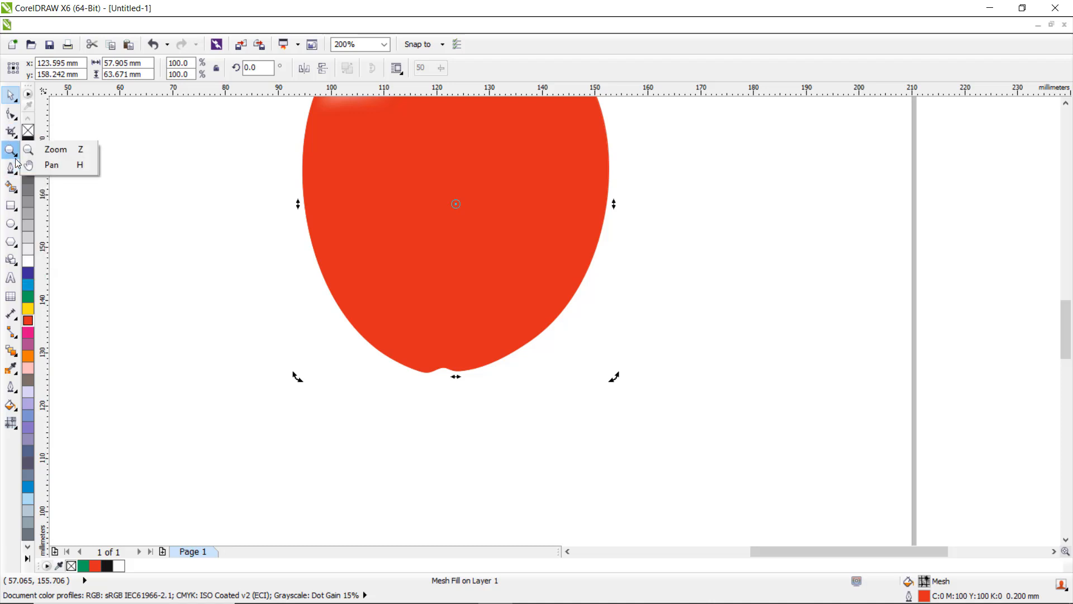
# Step: Fine-tune the mesh outline nodes along the apple's lower-right edge, undoing moves that distort the contour
pyautogui.press('m')
pyautogui.moveTo(528, 341); pyautogui.dragTo(527, 341)
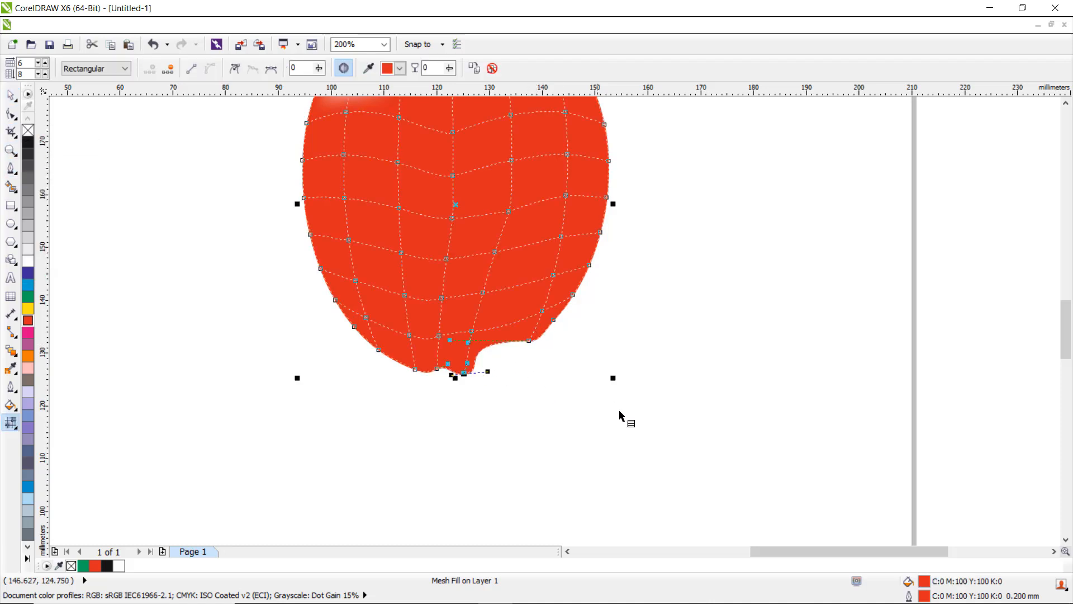
pyautogui.hotkey('ctrl', 'z')
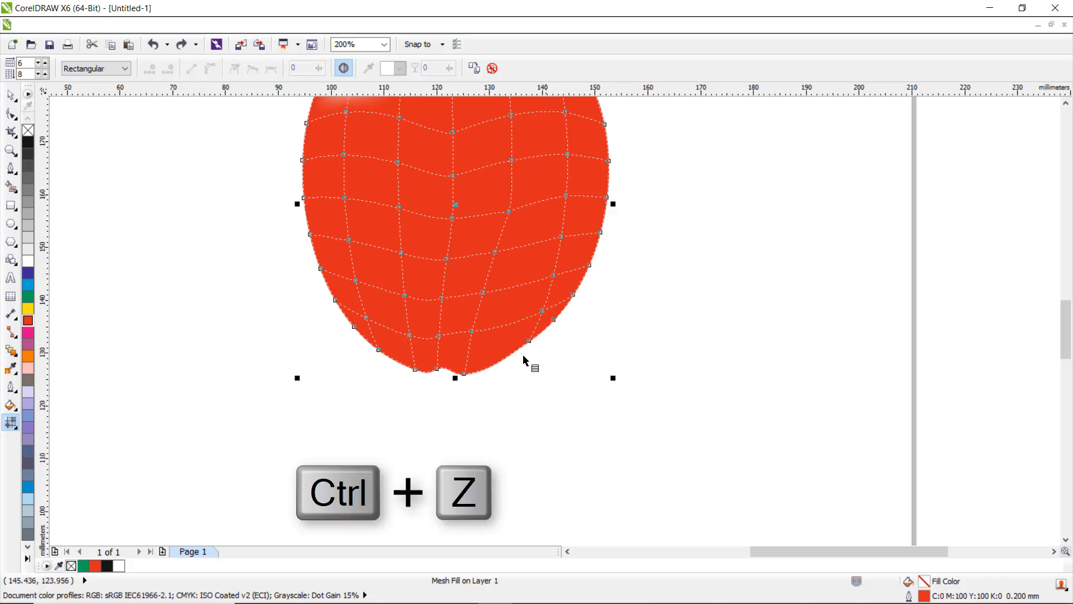
pyautogui.moveTo(531, 340); pyautogui.dragTo(532, 336)
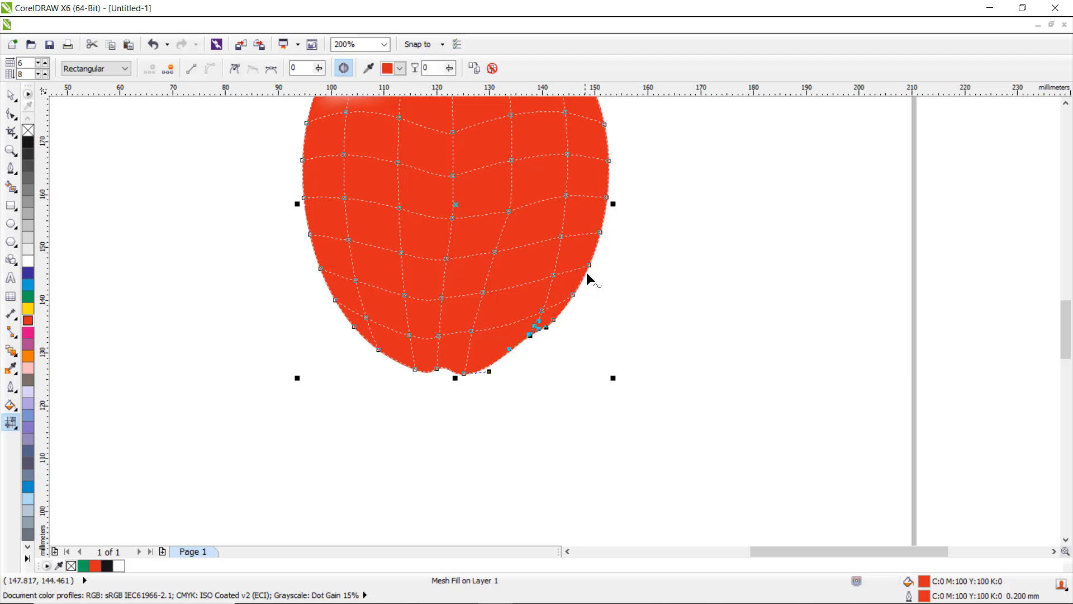
pyautogui.moveTo(589, 266); pyautogui.dragTo(592, 290)
pyautogui.hotkey('ctrl', 'z')
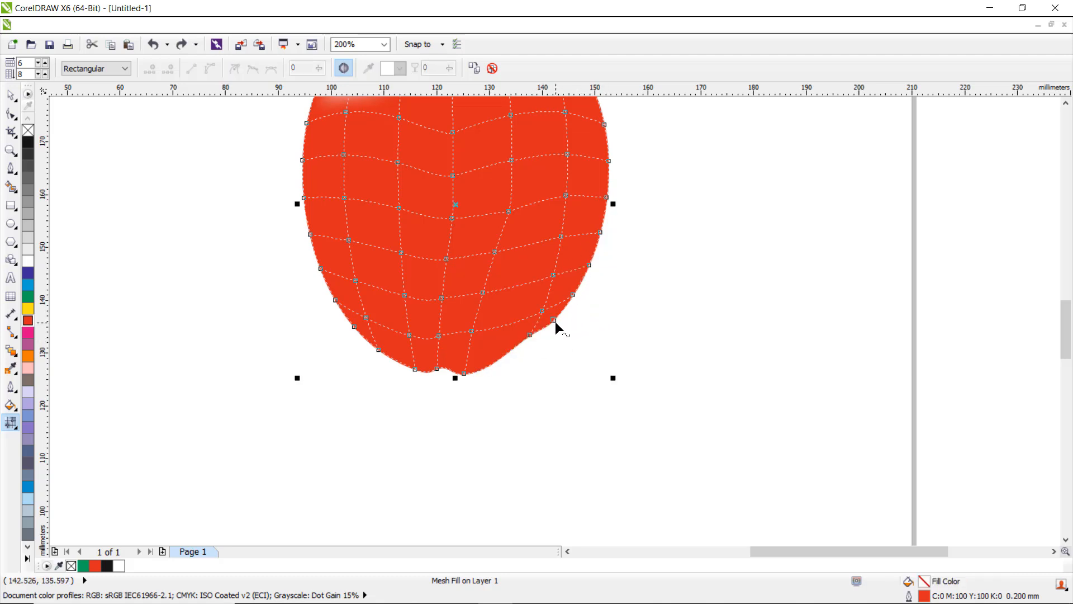
pyautogui.click(555, 321)
pyautogui.click(529, 338)
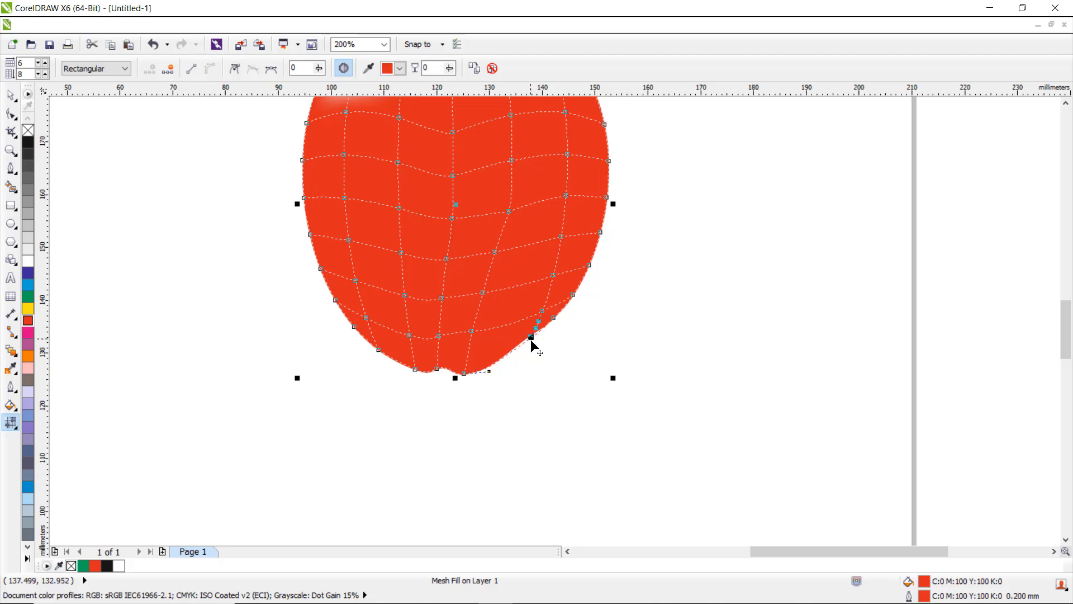
# Step: Broaden the apple's base by shifting two lower-left outline nodes outward and the dimple's right node farther right
pyautogui.click(415, 374)
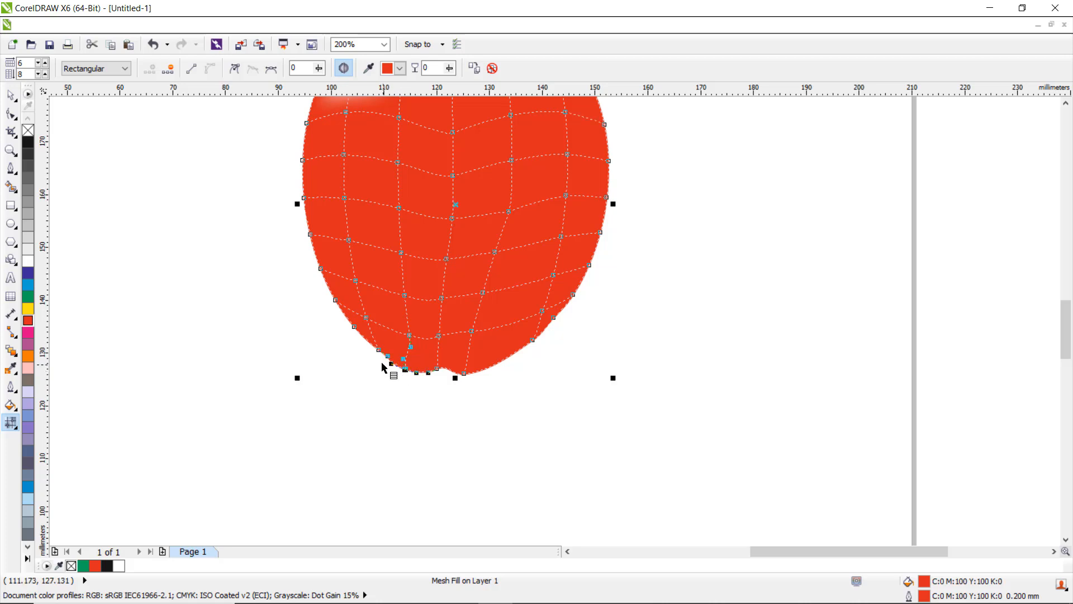
pyautogui.click(371, 350)
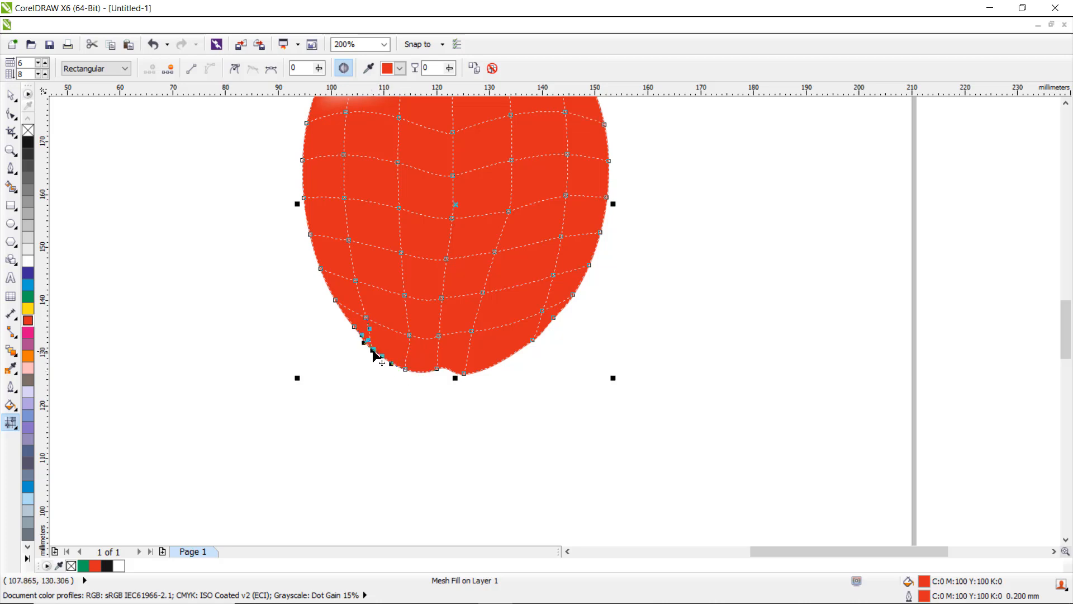
pyautogui.moveTo(464, 373); pyautogui.dragTo(476, 378)
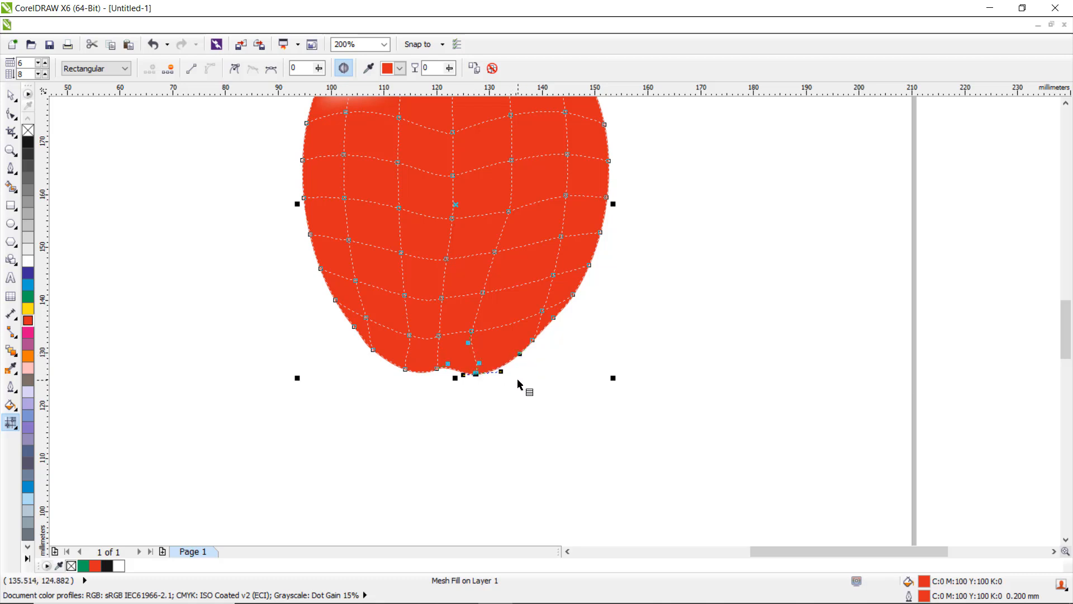
pyautogui.scroll(-1, 517, 378)
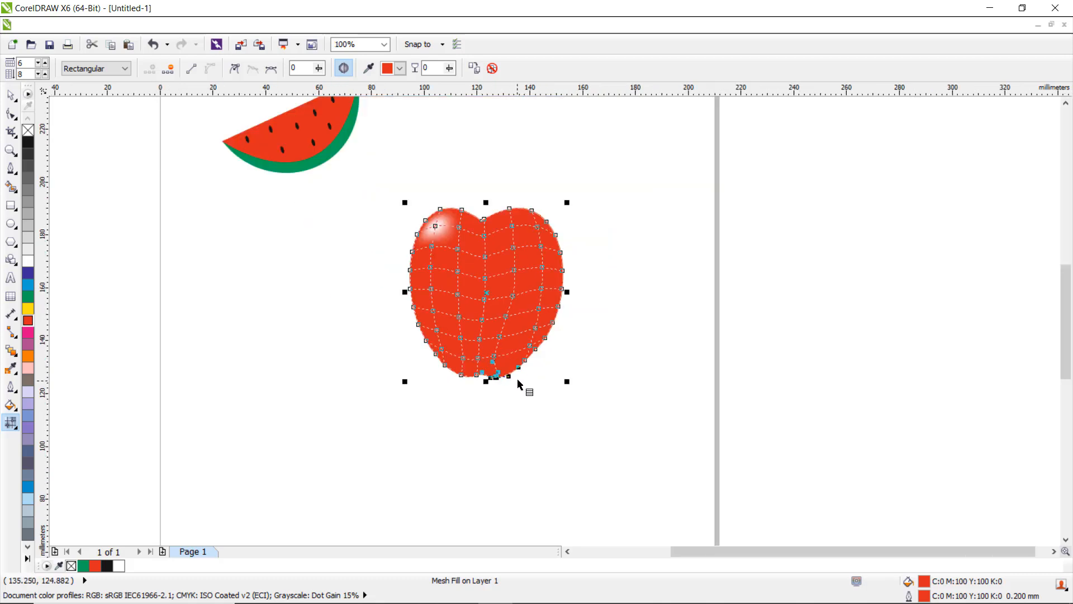
# Step: Leave mesh editing and draw a freehand upward-opening arc about 7.6 mm wide and 2.3 mm high just below the apple's top notch
pyautogui.click(10, 95)
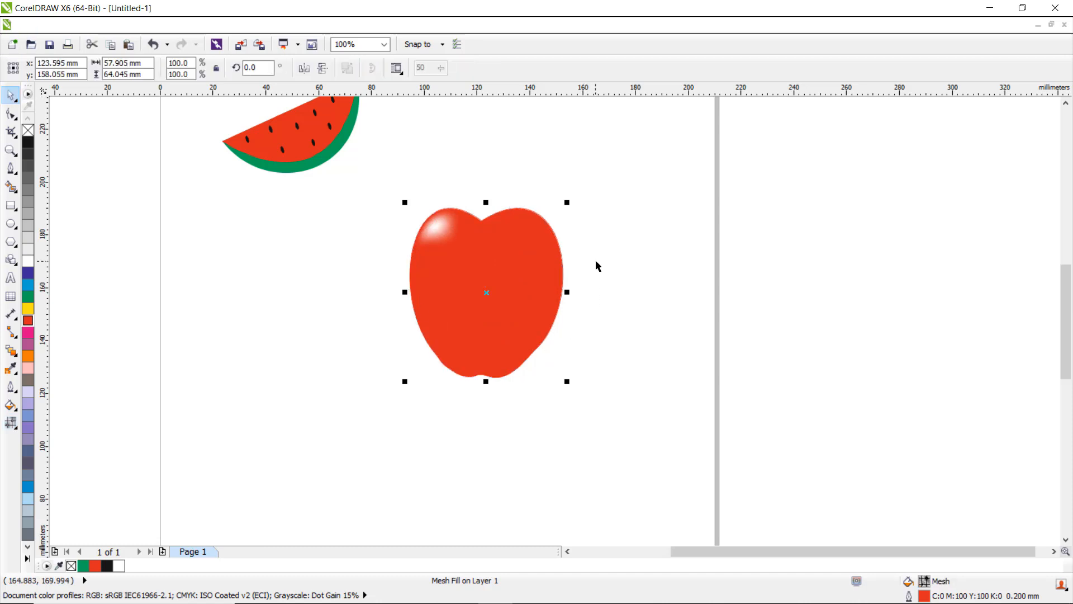
pyautogui.scroll(1, 507, 221)
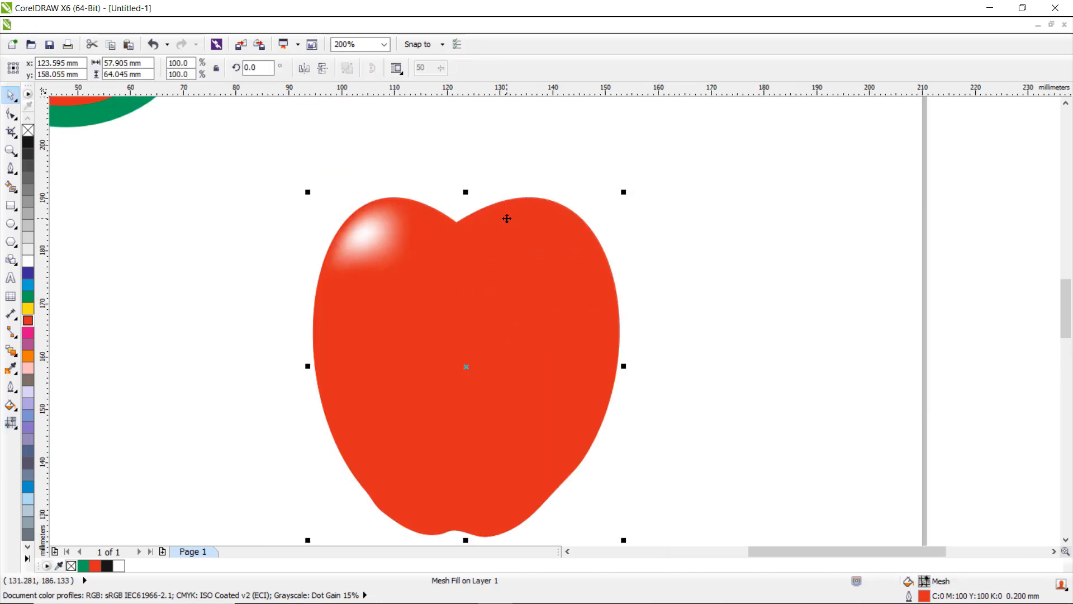
pyautogui.click(15, 178)
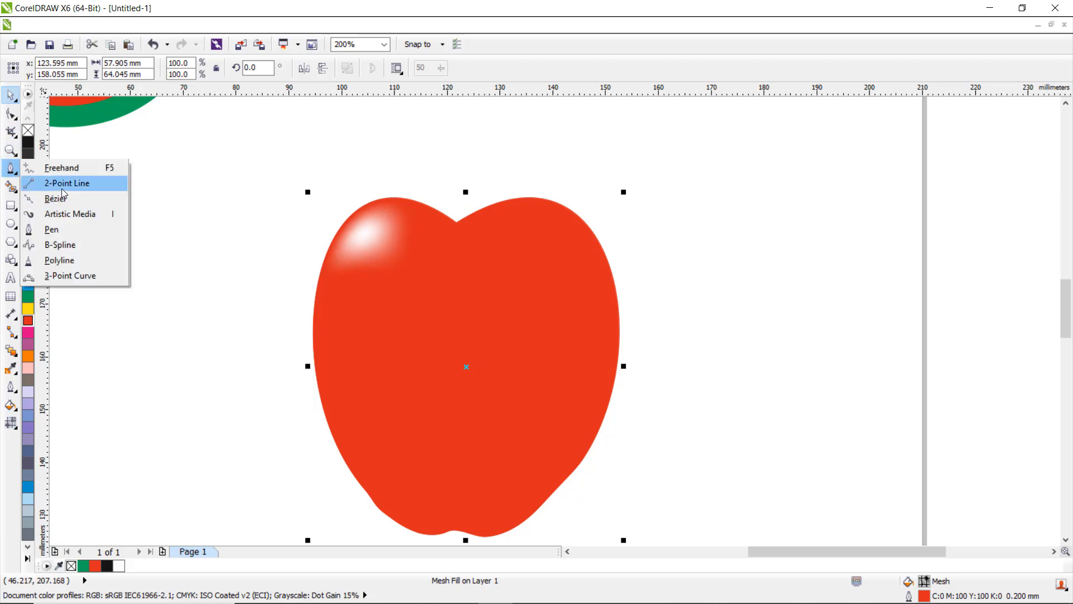
pyautogui.click(72, 170)
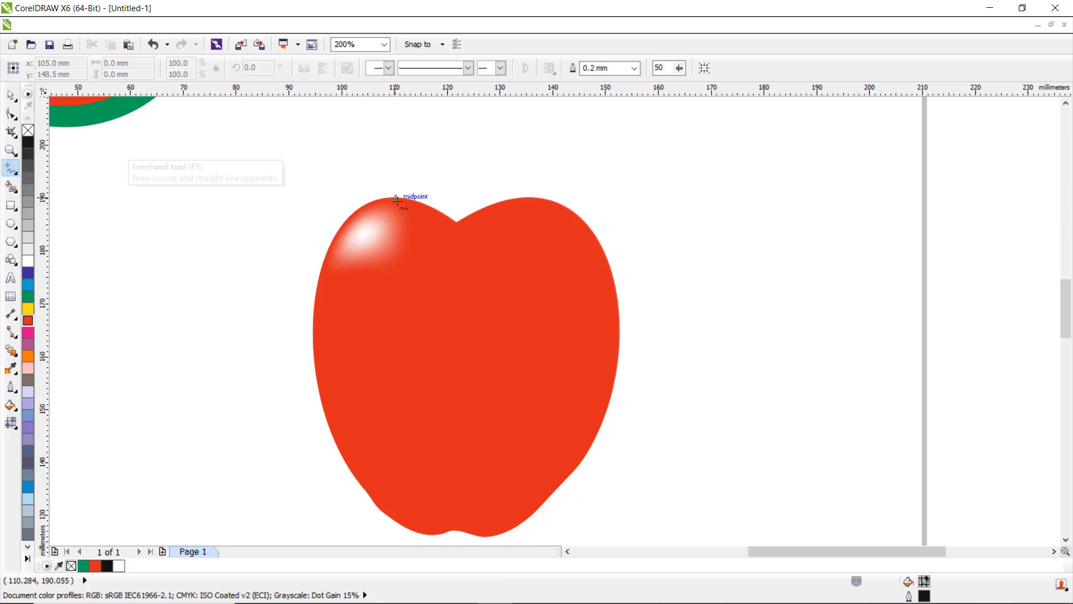
pyautogui.scroll(1, 446, 224)
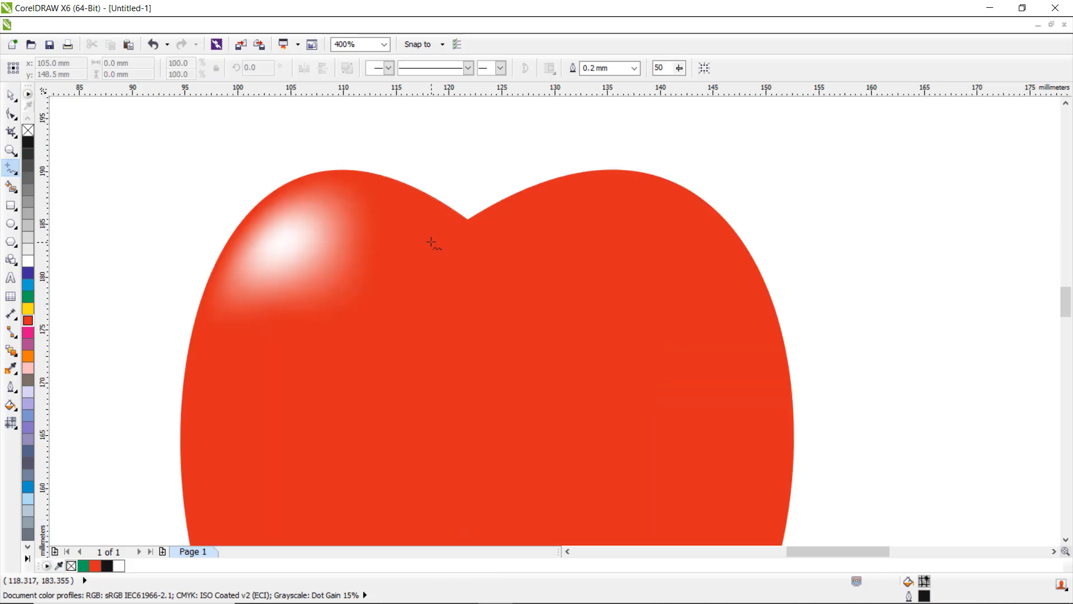
pyautogui.moveTo(431, 242)
pyautogui.mouseDown()
pyautogui.moveTo(479, 266)
pyautogui.moveTo(512, 243)
pyautogui.mouseUp()
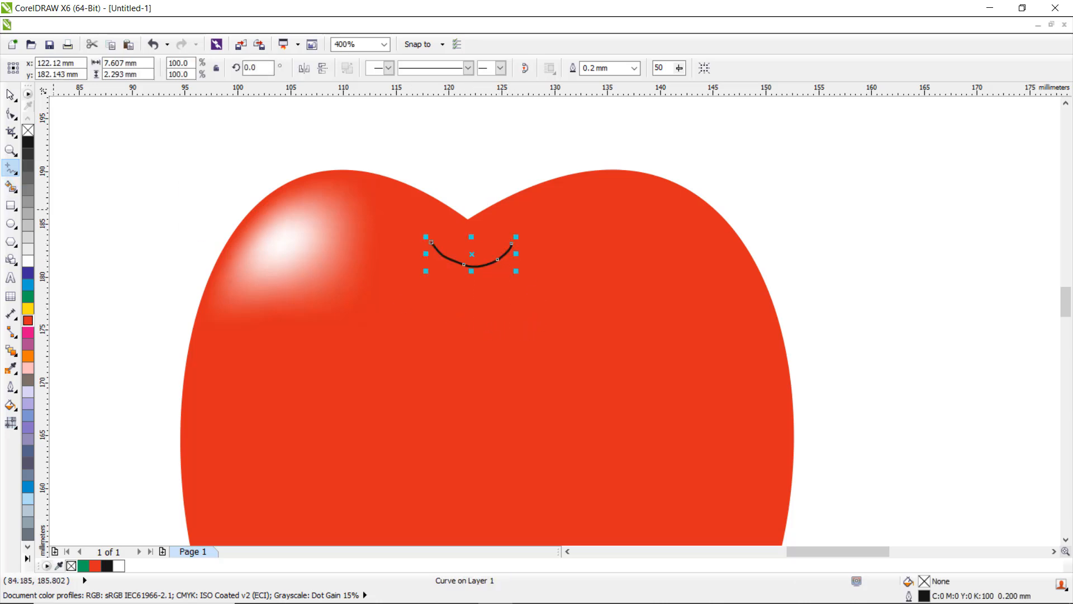
# Step: Smooth the arc below the notch by deleting its two inner nodes so only the end nodes remain
pyautogui.click(10, 114)
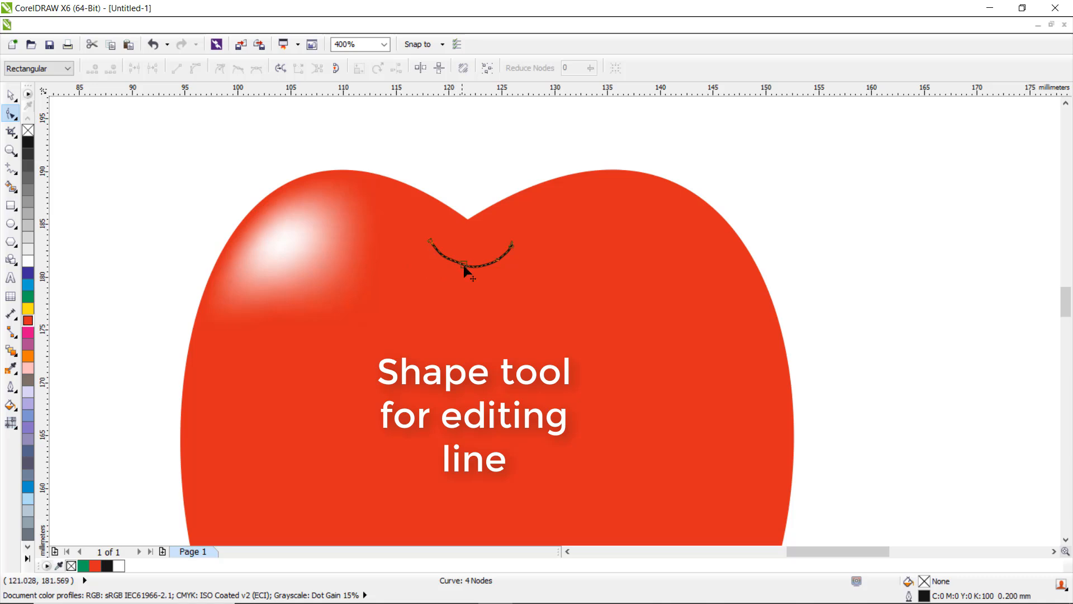
pyautogui.press('Delete')
pyautogui.click(494, 259)
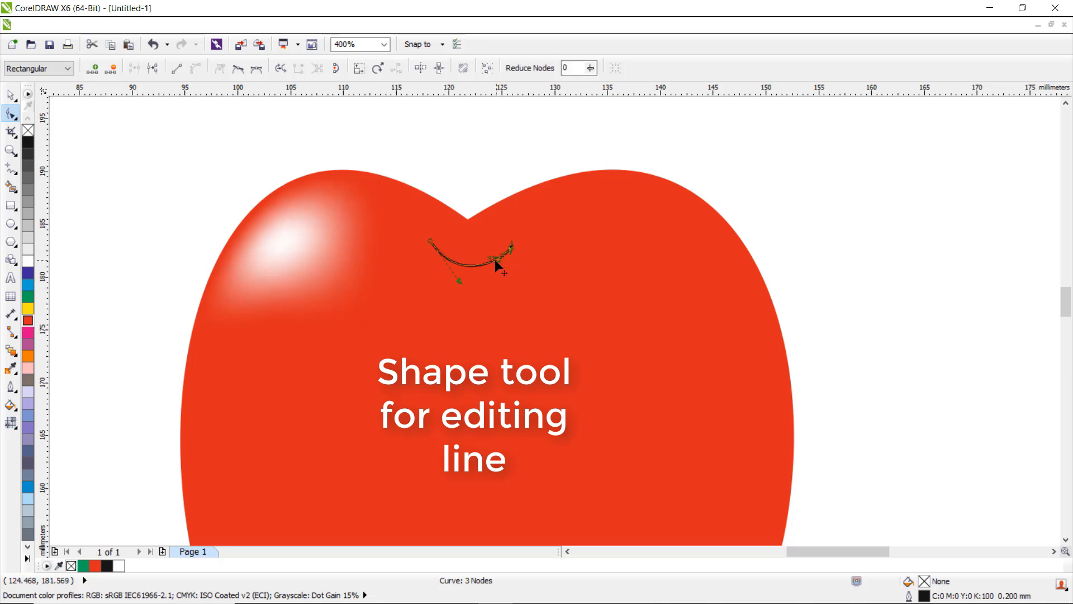
pyautogui.press('Delete')
pyautogui.click(510, 249)
# Step: Draw a curved freehand stem through the apple's top notch, remove a surplus node and extend its lower end, about 5.4 mm tall overall
pyautogui.click(10, 168)
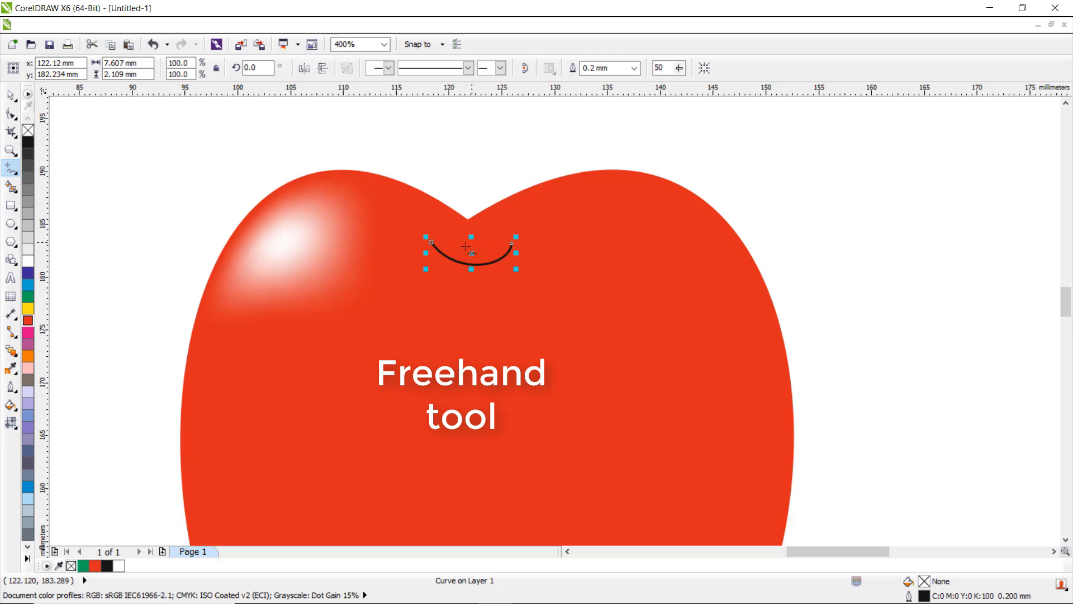
pyautogui.moveTo(466, 247); pyautogui.dragTo(488, 183)
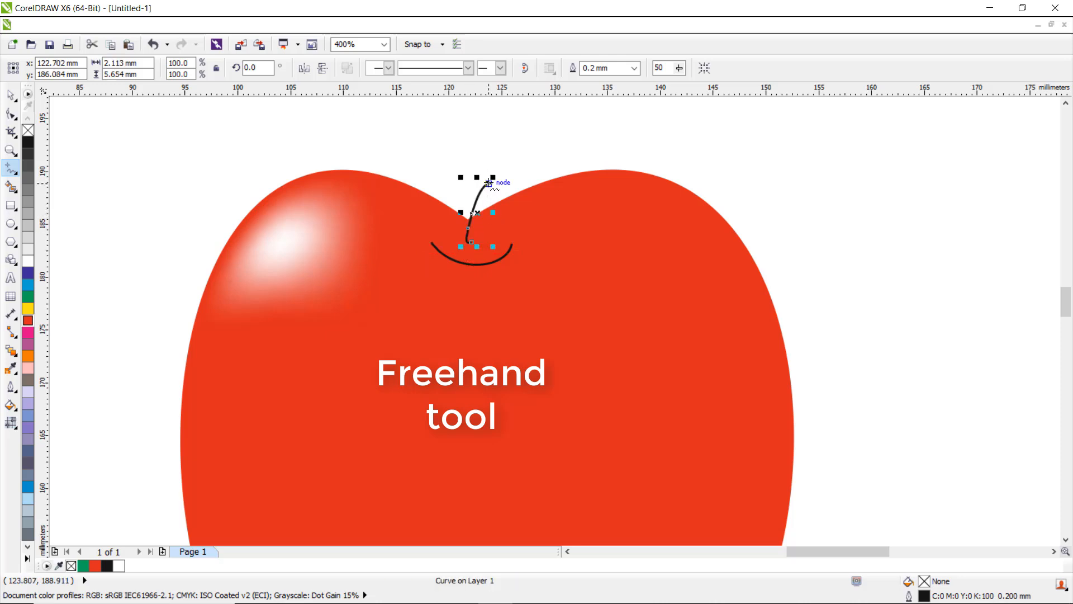
pyautogui.click(11, 114)
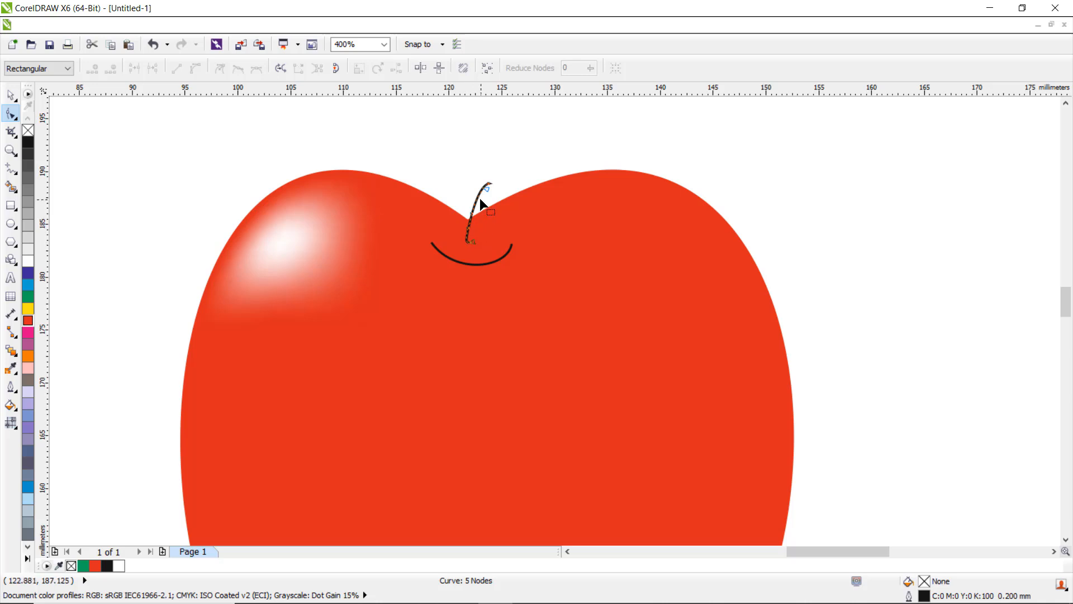
pyautogui.scroll(2, 480, 198)
pyautogui.doubleClick(444, 371)
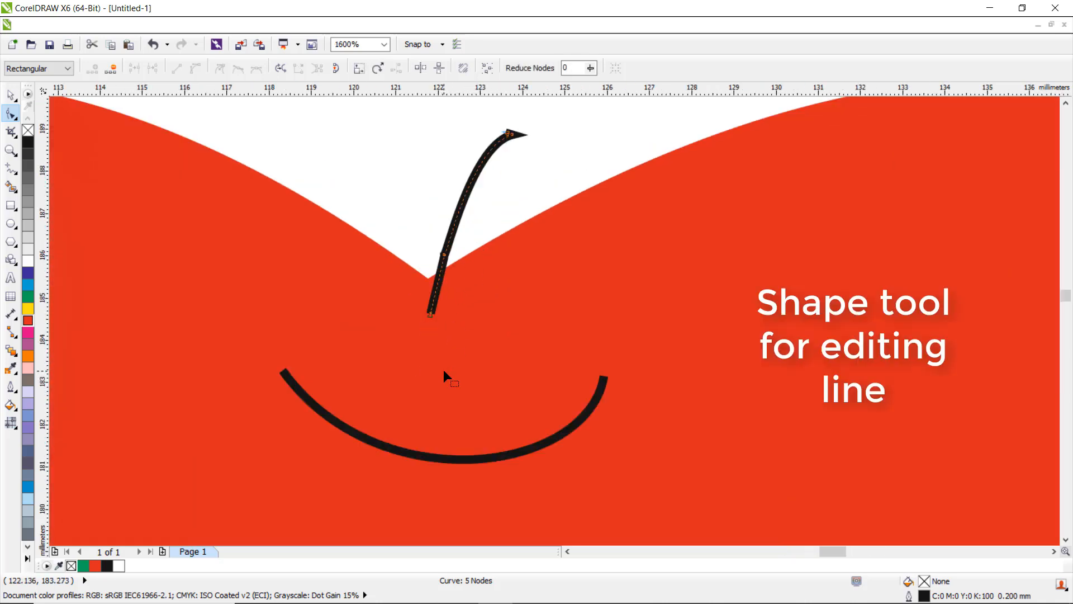
pyautogui.moveTo(429, 311); pyautogui.dragTo(416, 361)
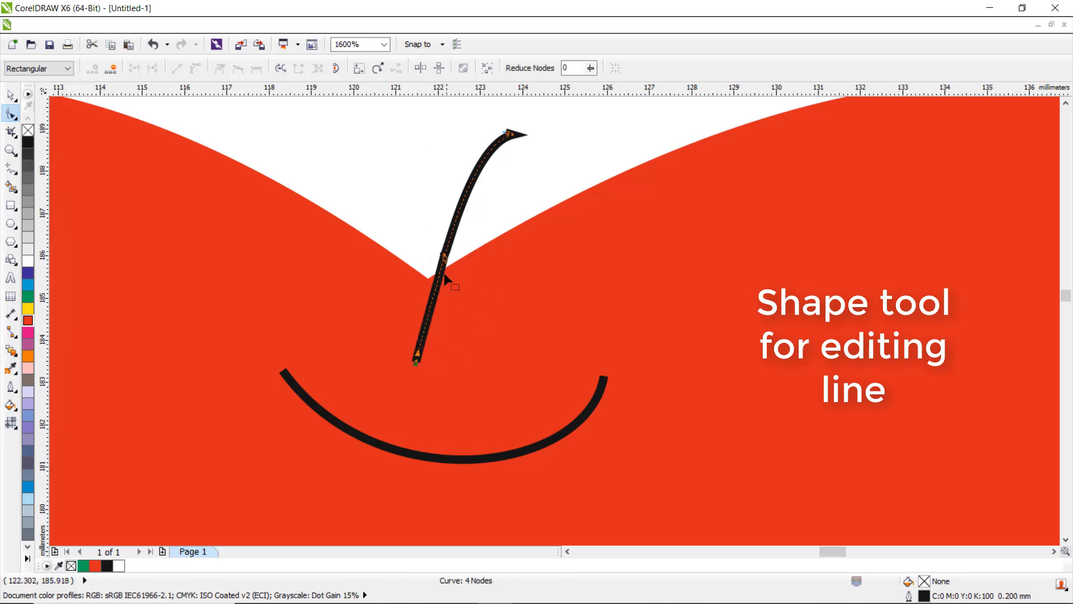
# Step: Shift the stem slightly left and the arc up beneath it, and scale the stem to about 116% so its base meets the arc
pyautogui.press('space')
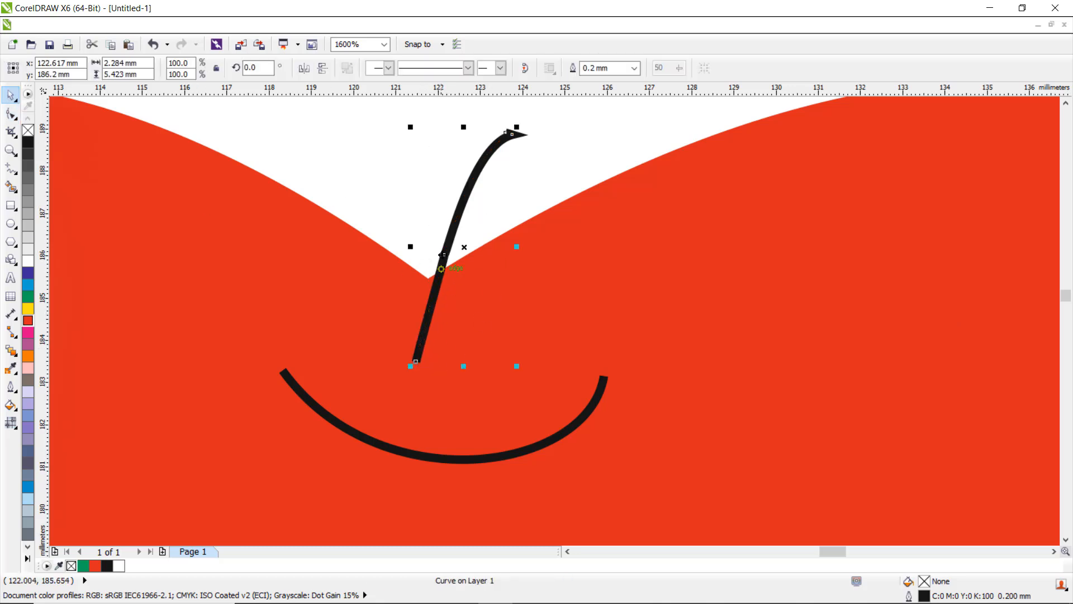
pyautogui.moveTo(450, 256); pyautogui.dragTo(443, 256)
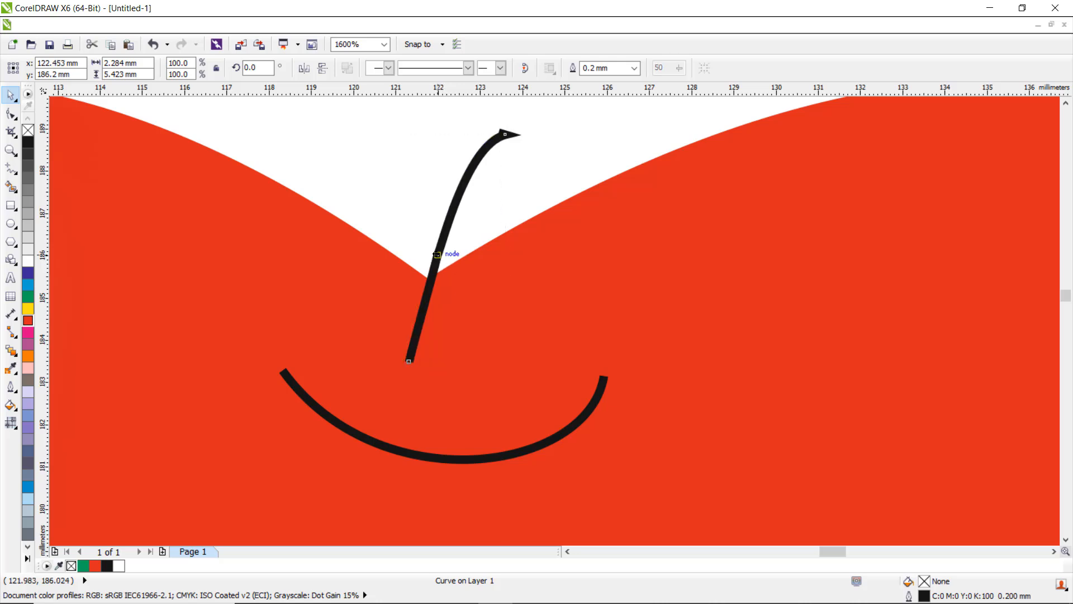
pyautogui.moveTo(451, 464); pyautogui.dragTo(414, 408)
pyautogui.click(409, 361)
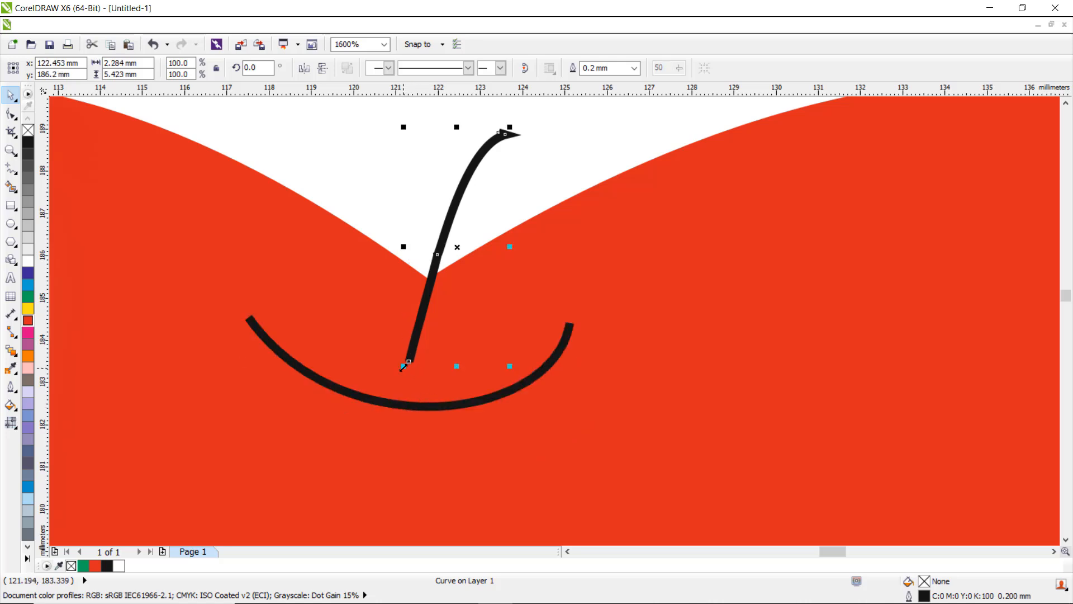
pyautogui.moveTo(403, 367); pyautogui.dragTo(379, 404)
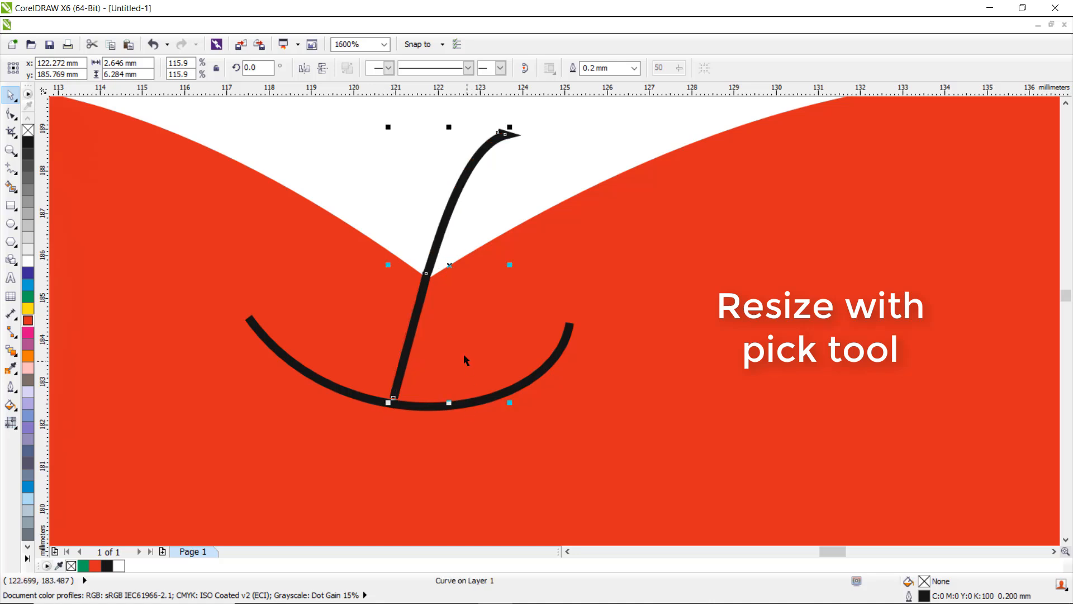
pyautogui.scroll(-2, 462, 353)
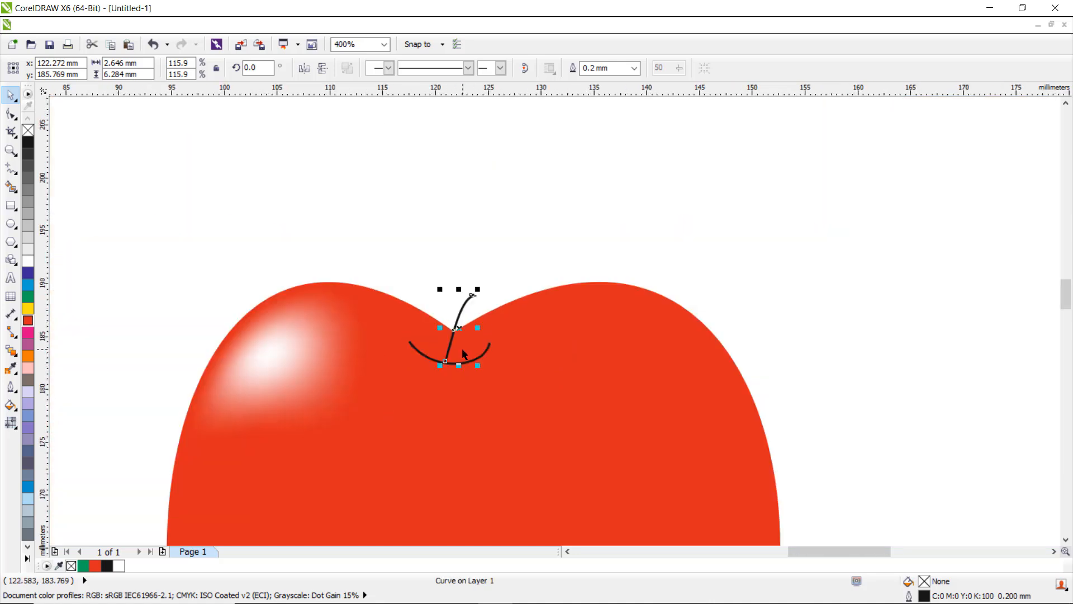
pyautogui.scroll(-1, 462, 353)
pyautogui.click(701, 407)
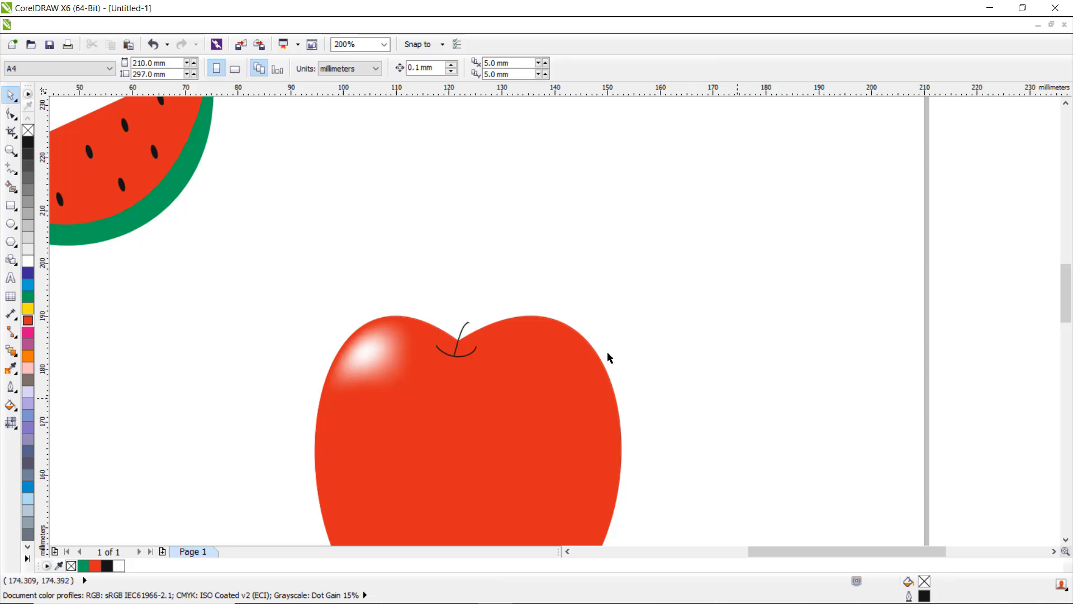
# Step: Thicken the stem's outline to 3.0 mm and reduce it to 2.5 mm
pyautogui.scroll(3, 478, 340)
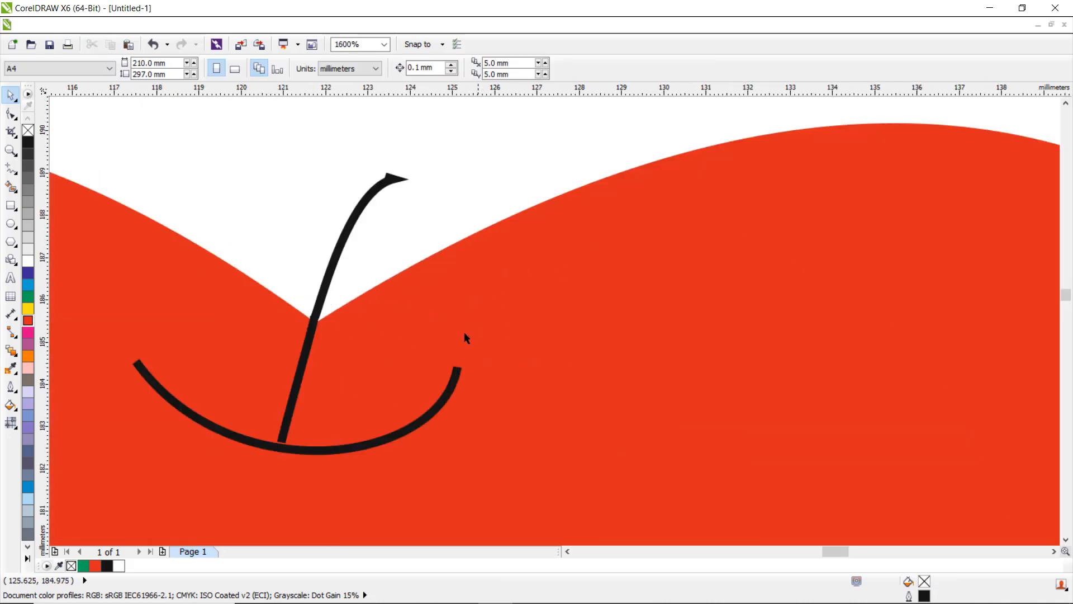
pyautogui.click(344, 239)
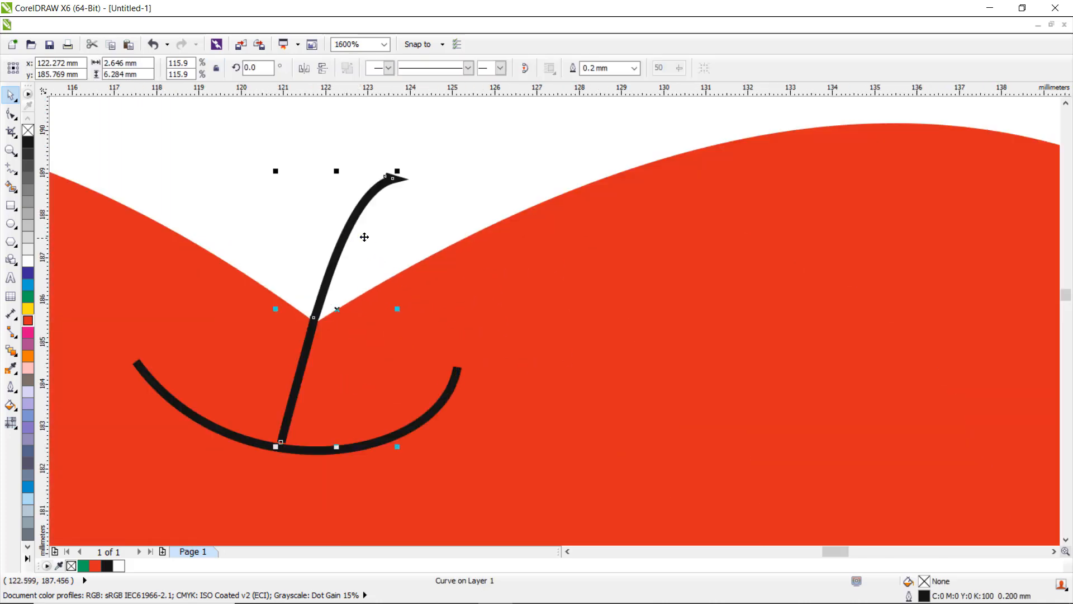
pyautogui.click(634, 68)
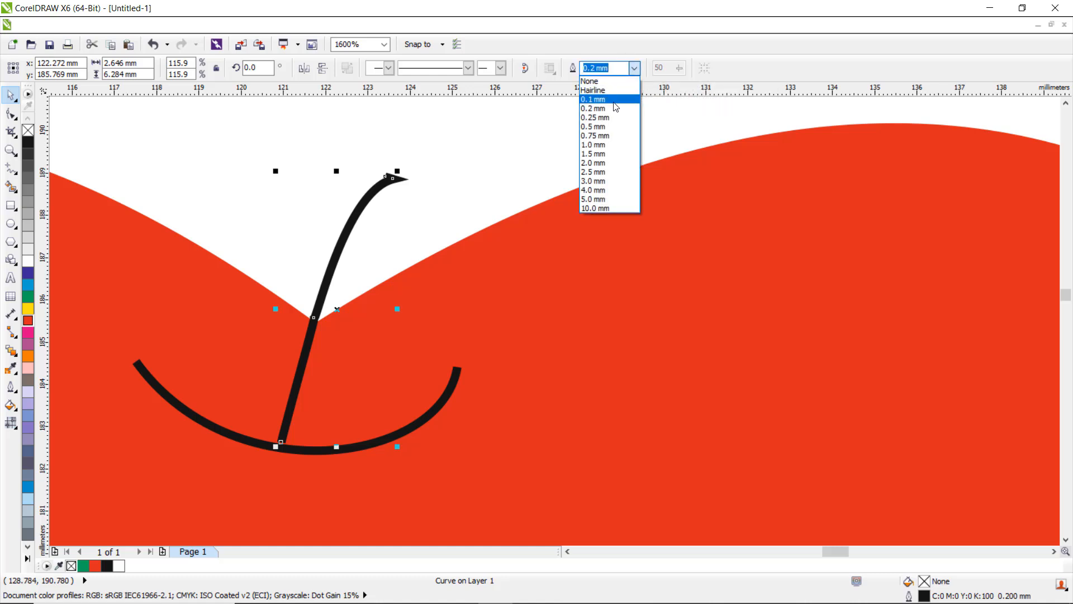
pyautogui.click(602, 181)
pyautogui.click(634, 69)
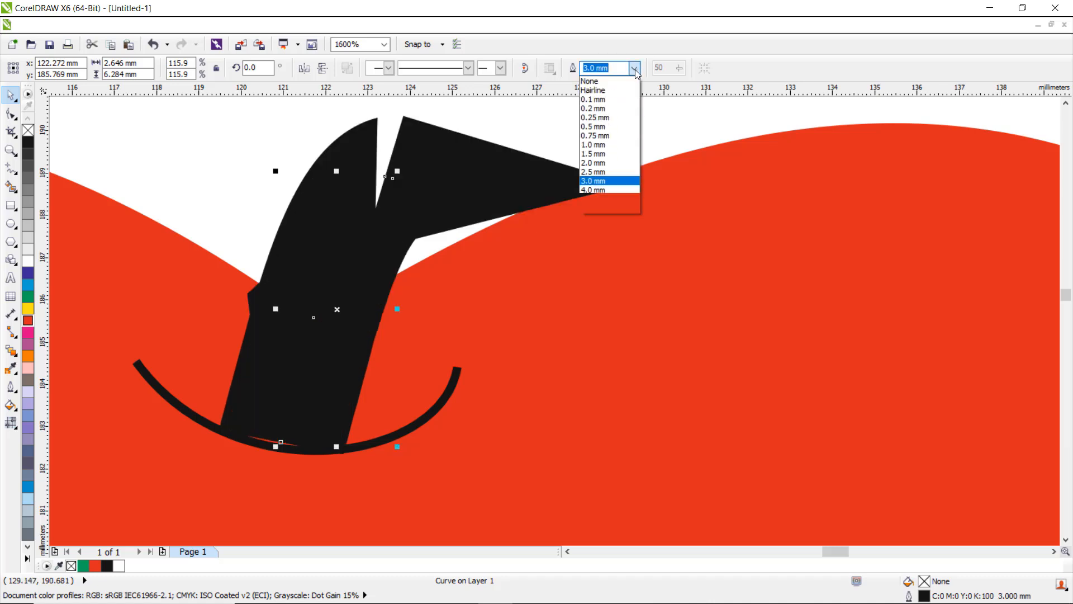
pyautogui.click(595, 171)
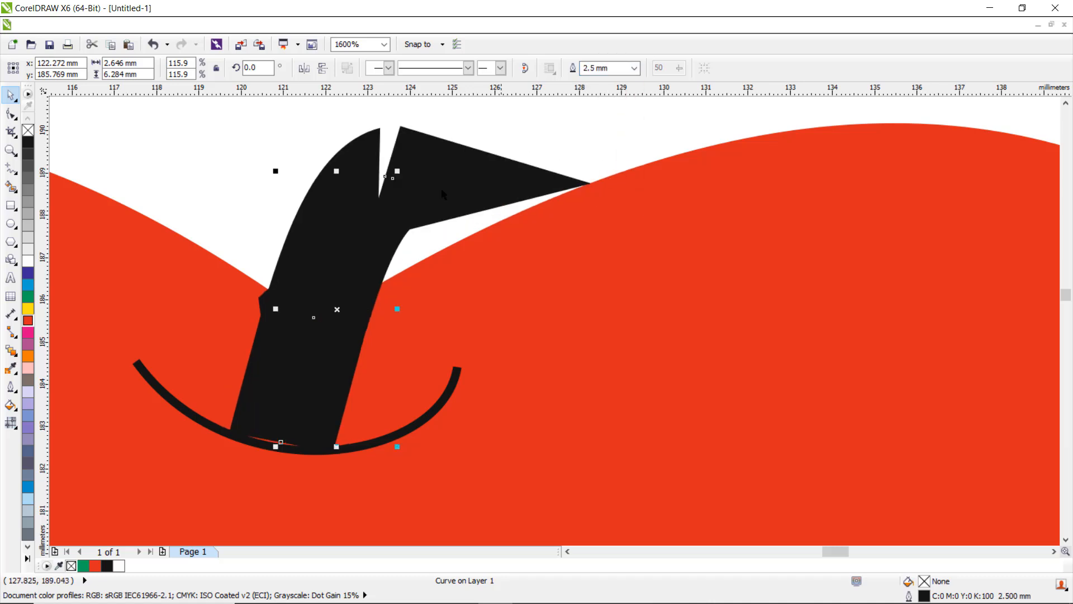
# Step: Delete the surplus node at the stem's tip and move the end node up and to the right to lengthen the stem
pyautogui.click(11, 113)
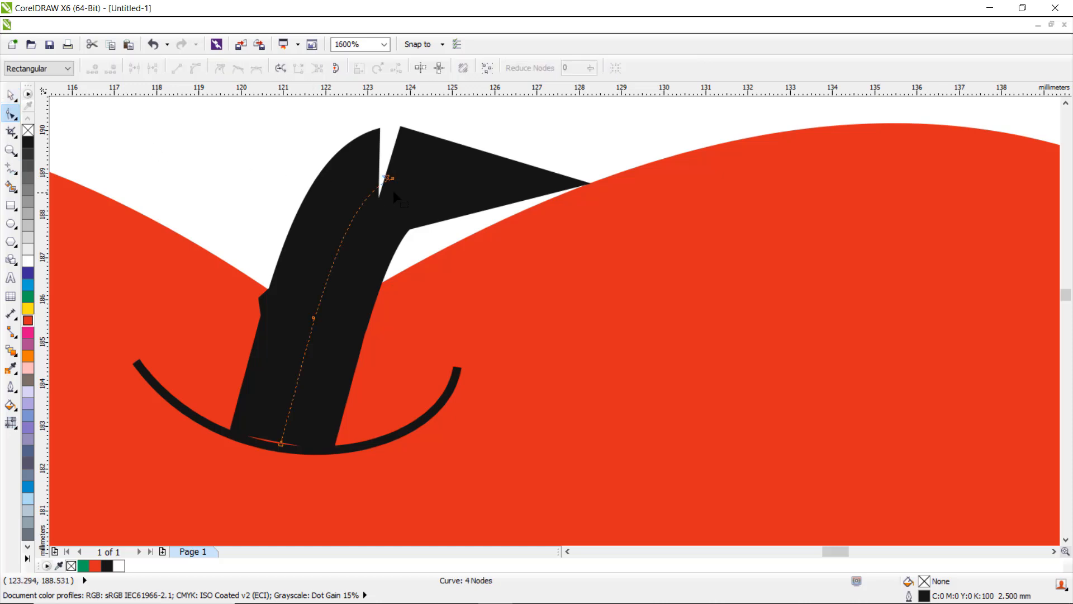
pyautogui.moveTo(392, 179); pyautogui.dragTo(405, 131)
pyautogui.press('Delete')
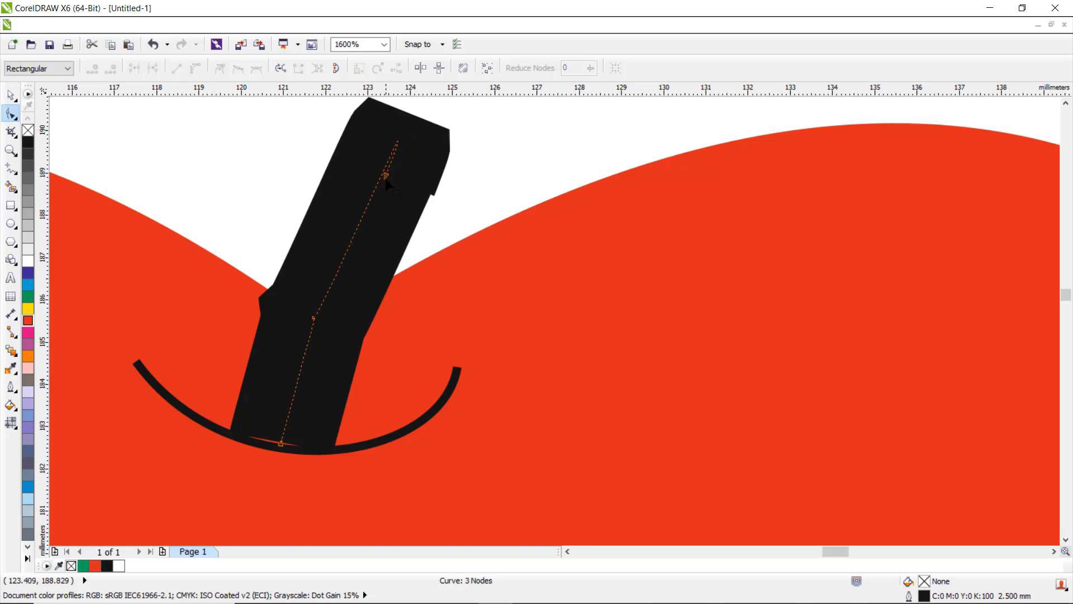
pyautogui.moveTo(400, 143); pyautogui.dragTo(422, 122)
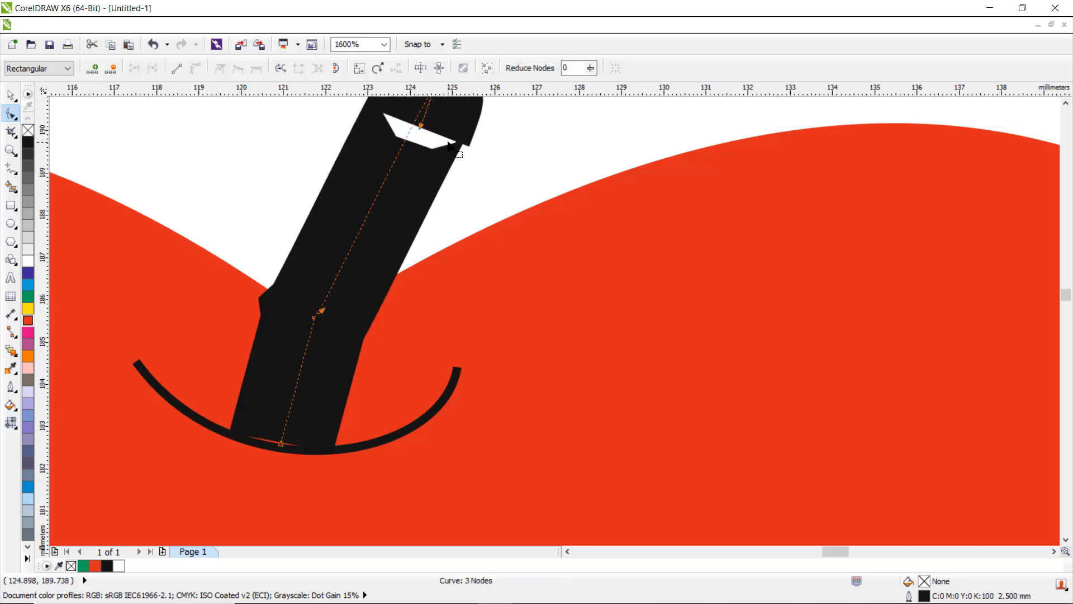
pyautogui.scroll(-2, 442, 117)
pyautogui.scroll(2, 442, 117)
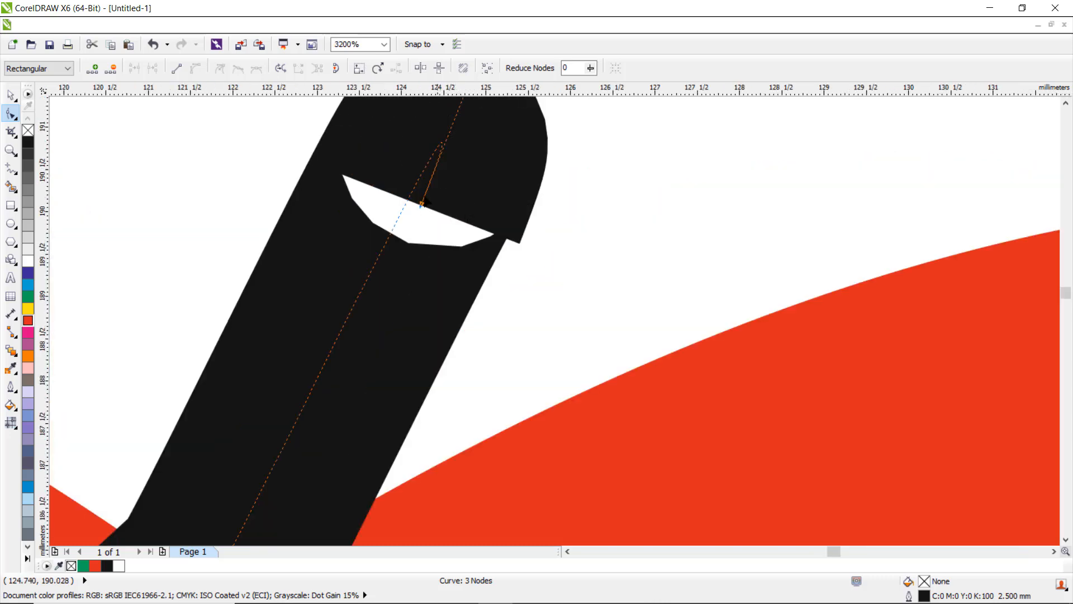
pyautogui.moveTo(422, 206); pyautogui.dragTo(525, 192)
pyautogui.scroll(-2, 498, 204)
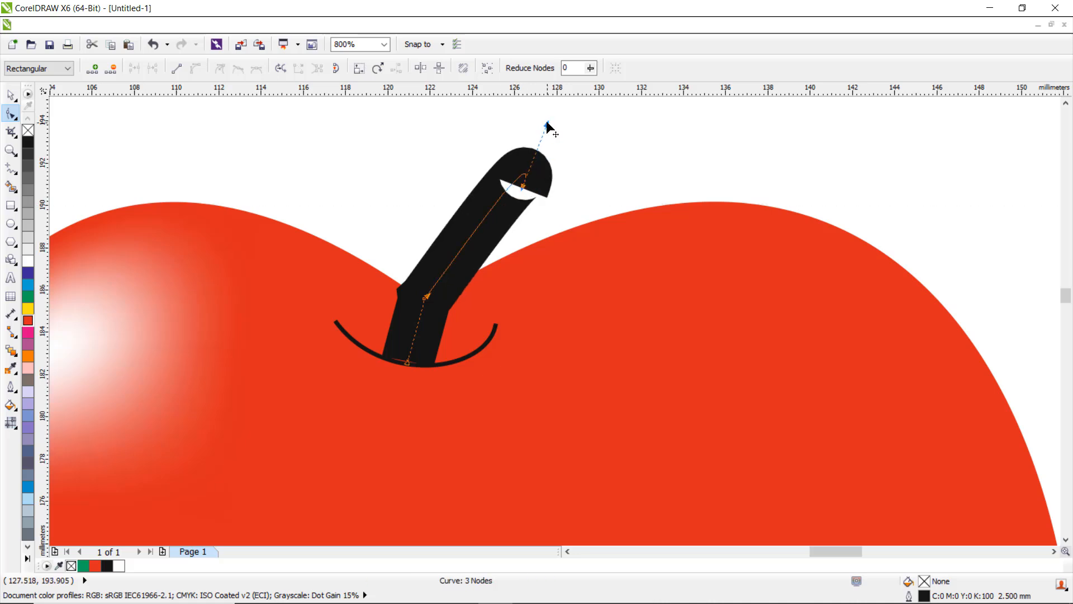
# Step: Bend the stem's upper segment into a smooth rightward curve, raise its end node and straighten the tip with the node handle
pyautogui.moveTo(547, 124); pyautogui.dragTo(464, 167)
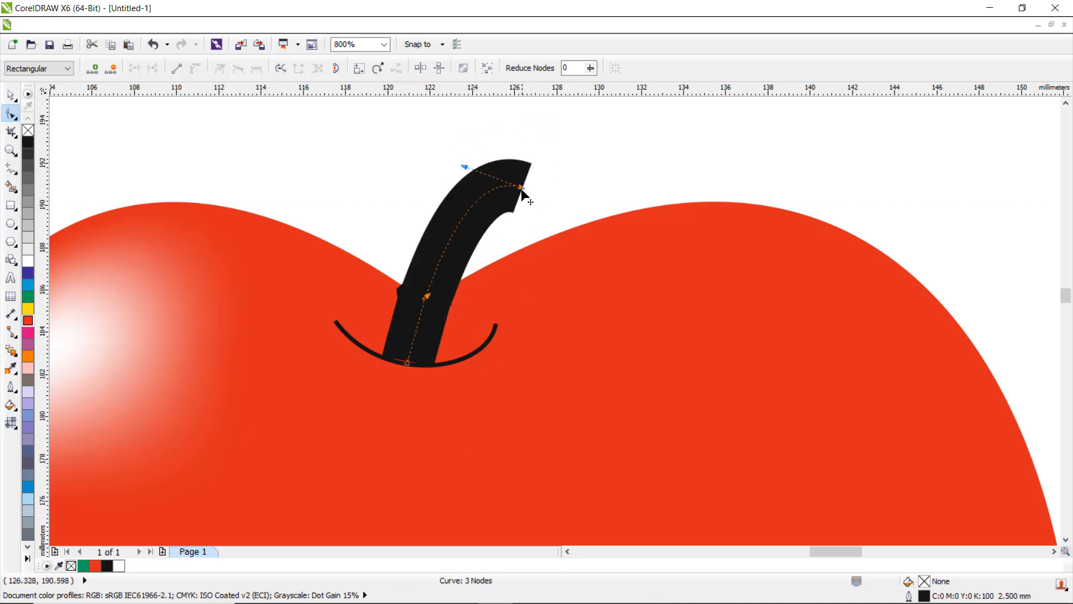
pyautogui.moveTo(523, 192); pyautogui.dragTo(537, 133)
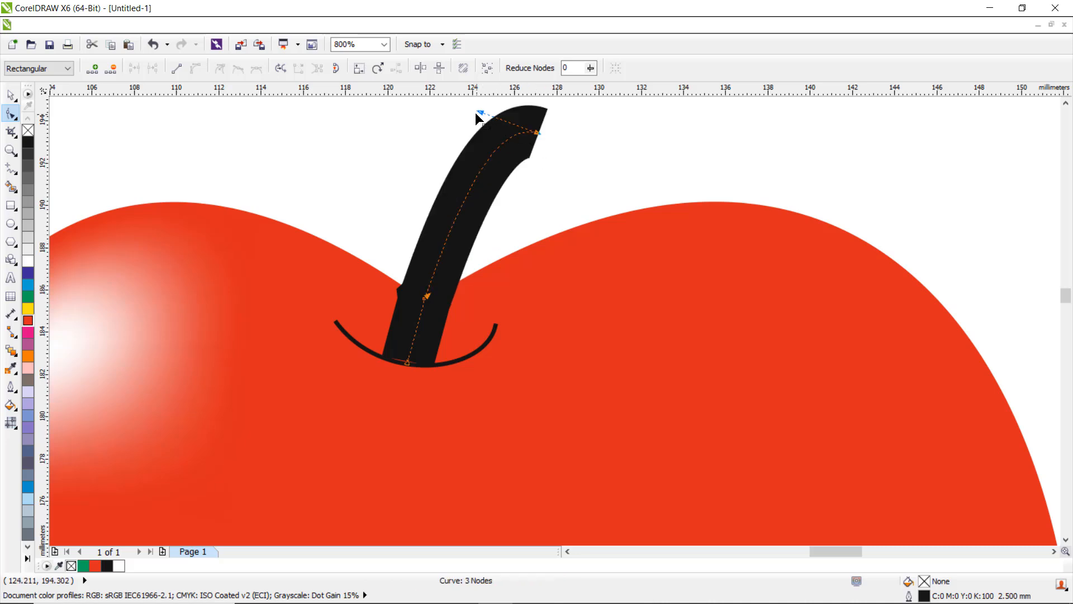
pyautogui.moveTo(478, 112); pyautogui.dragTo(474, 139)
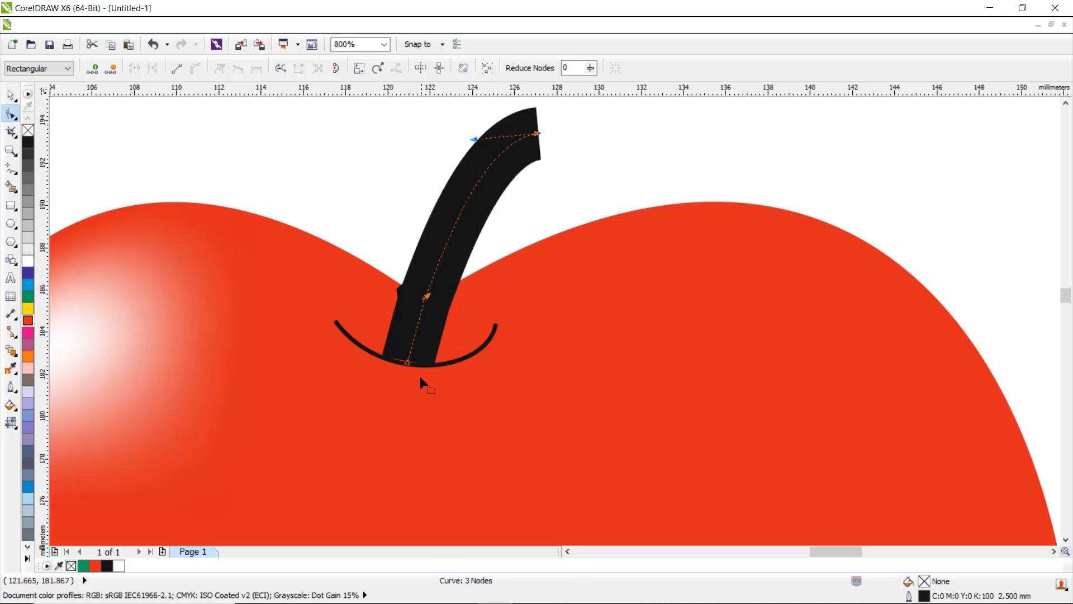
# Step: Convert the curved stem's outline to an object
pyautogui.scroll(2, 420, 377)
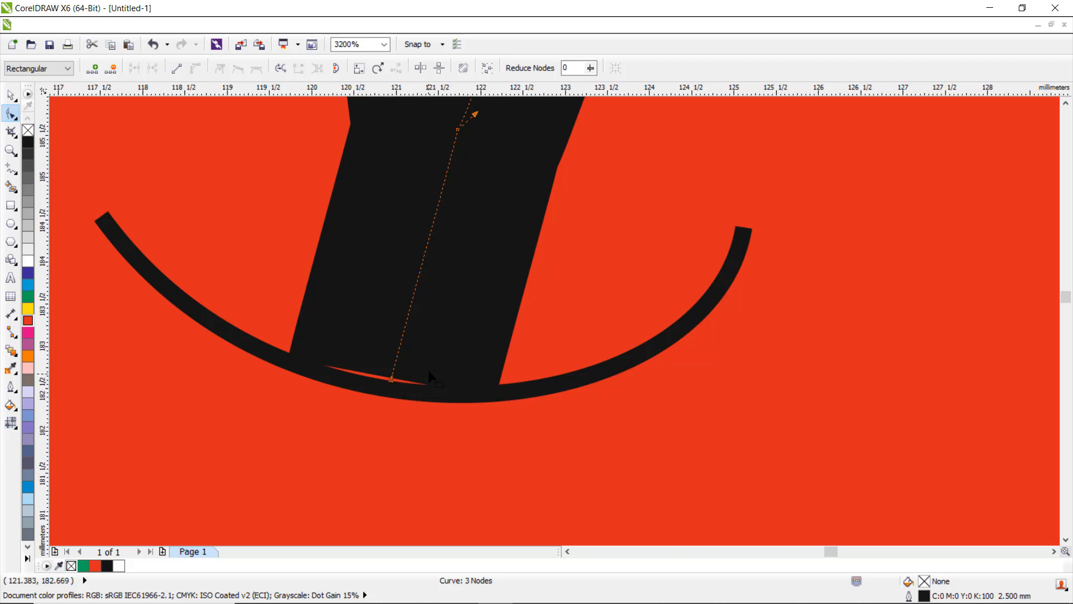
pyautogui.scroll(-3, 435, 303)
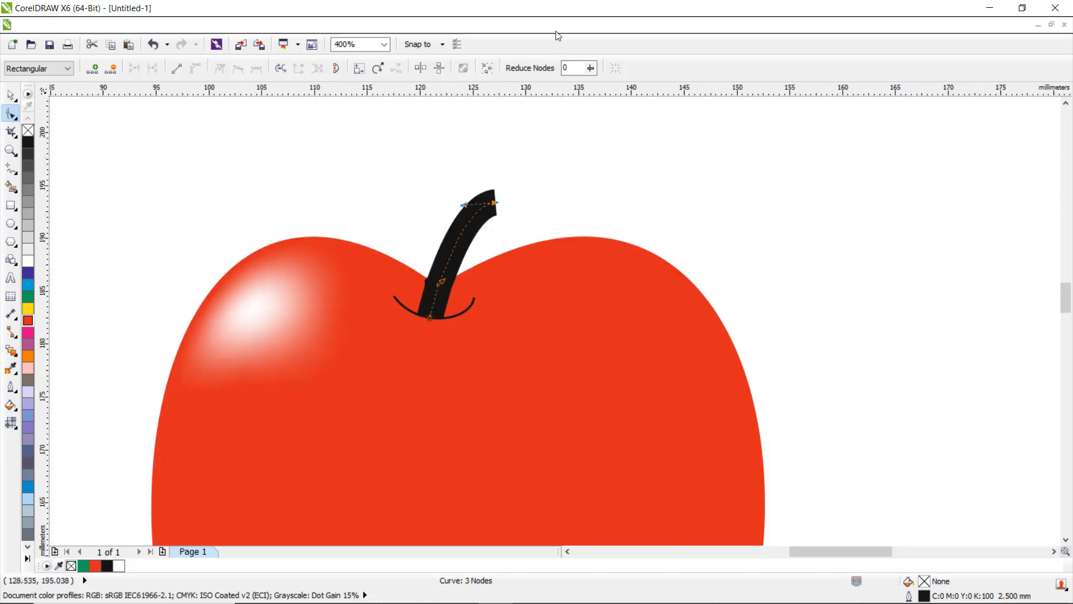
pyautogui.click(171, 26)
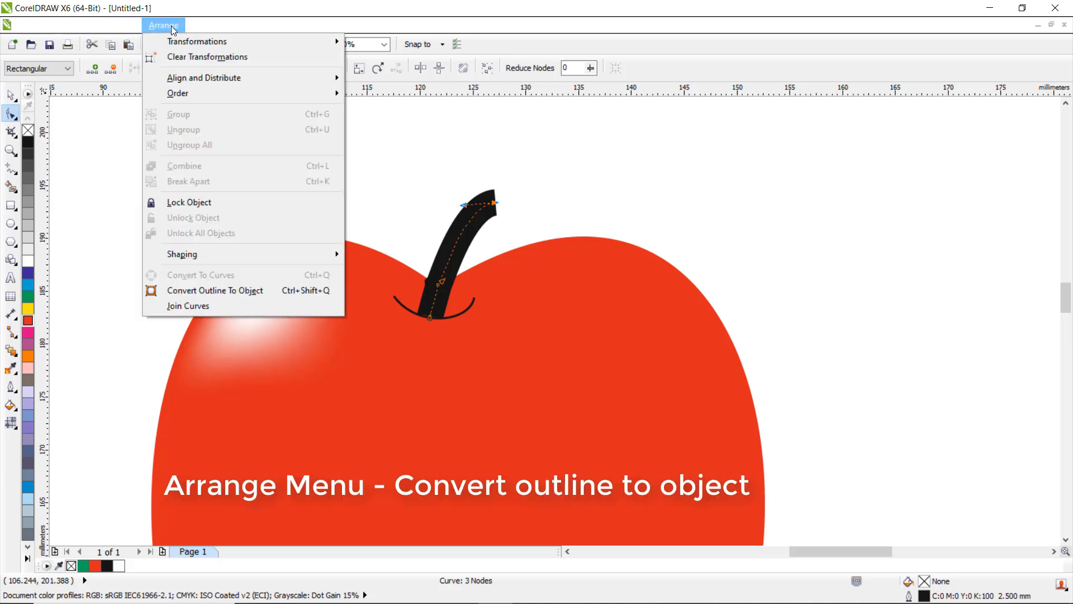
pyautogui.click(243, 293)
# Step: Move the two corner nodes at the stem's base so they sit on the dimple arc
pyautogui.scroll(2, 444, 297)
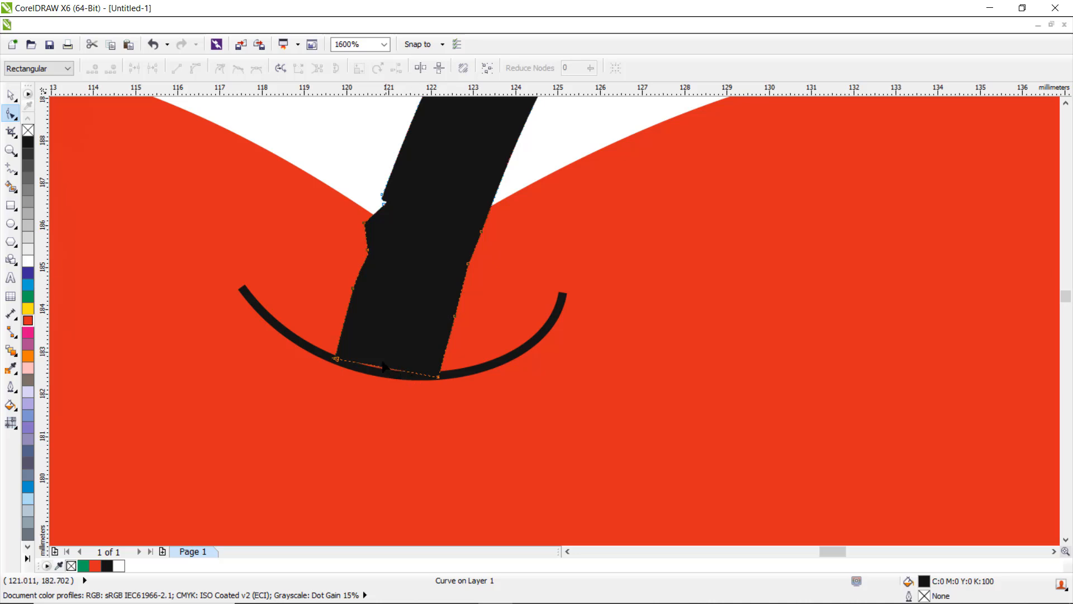
pyautogui.moveTo(379, 367); pyautogui.dragTo(439, 374)
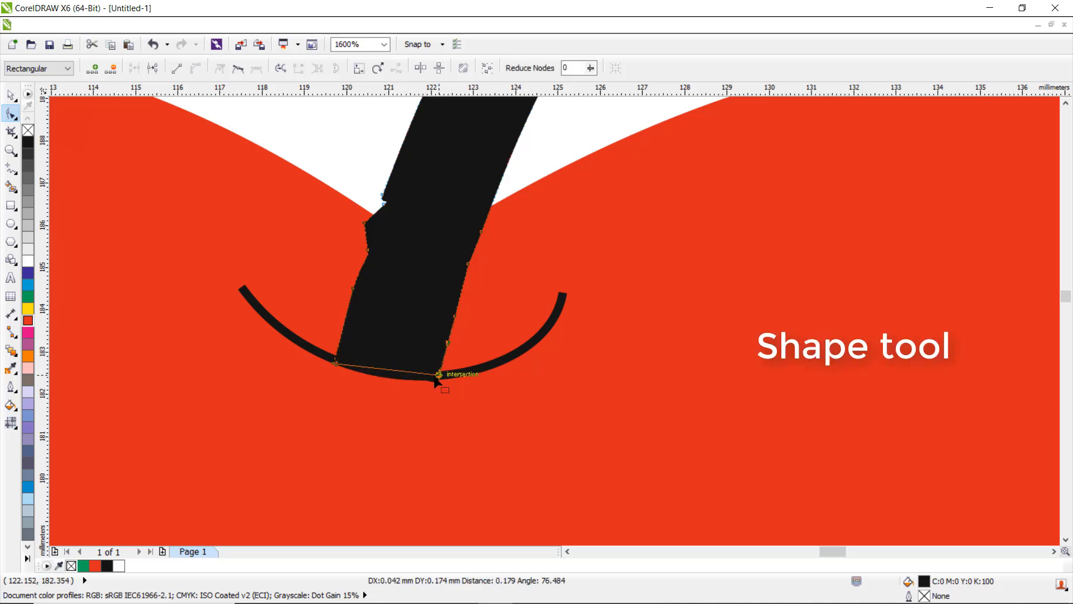
pyautogui.moveTo(334, 363); pyautogui.dragTo(335, 360)
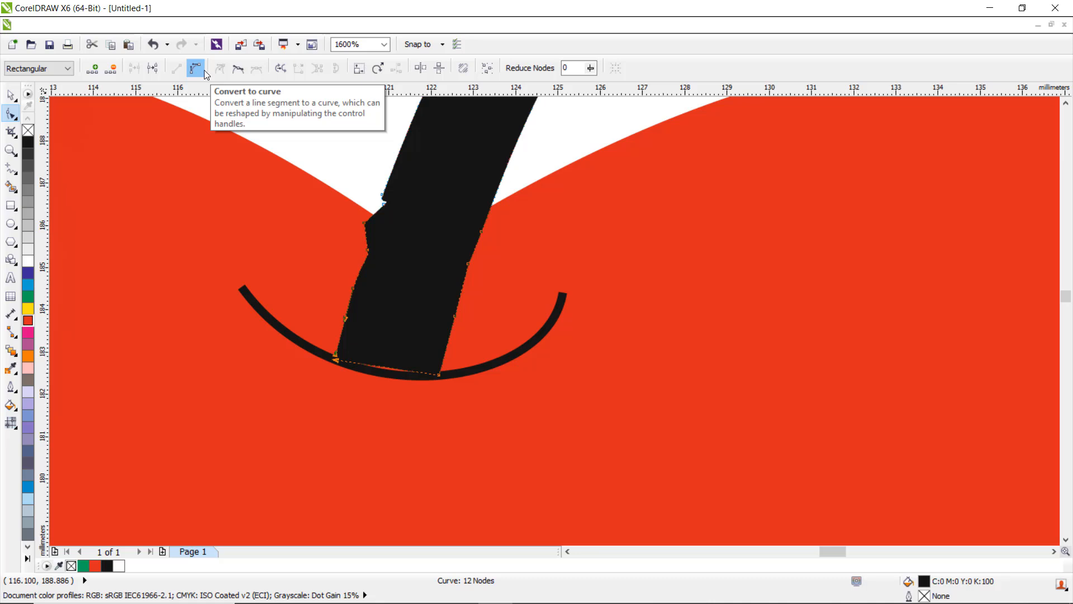
# Step: Convert the stem's straight base edge to a curve and bend it downward to follow the dimple arc
pyautogui.scroll(2, 394, 366)
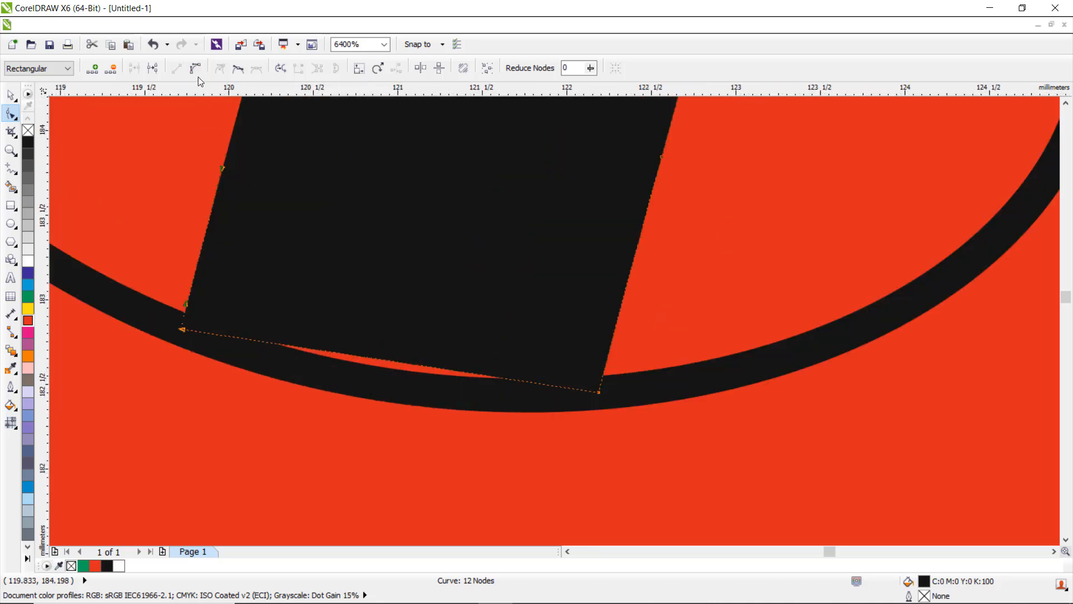
pyautogui.click(193, 69)
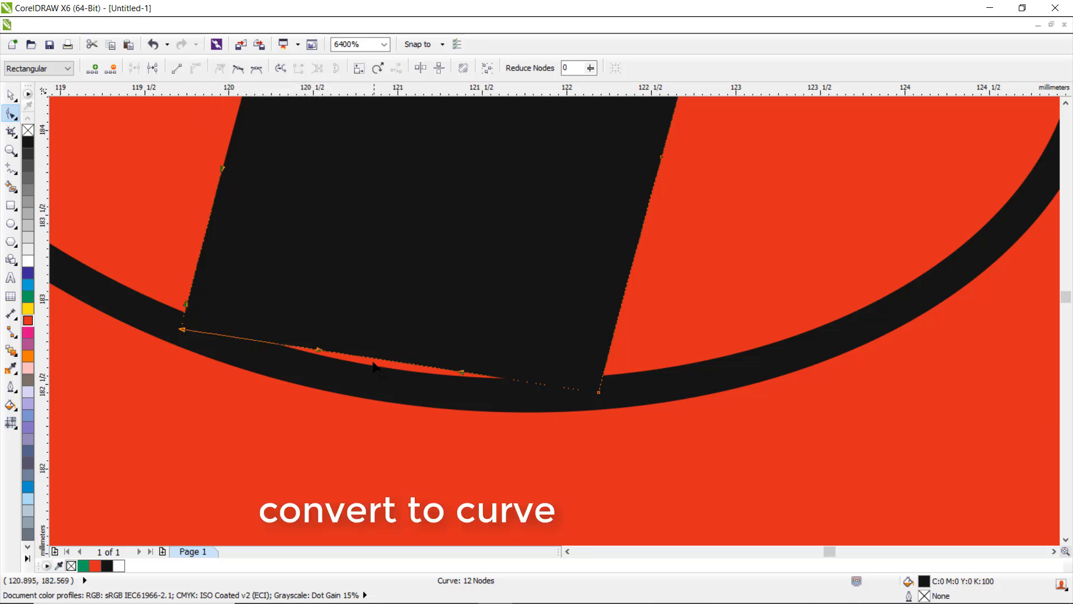
pyautogui.moveTo(384, 363); pyautogui.dragTo(378, 378)
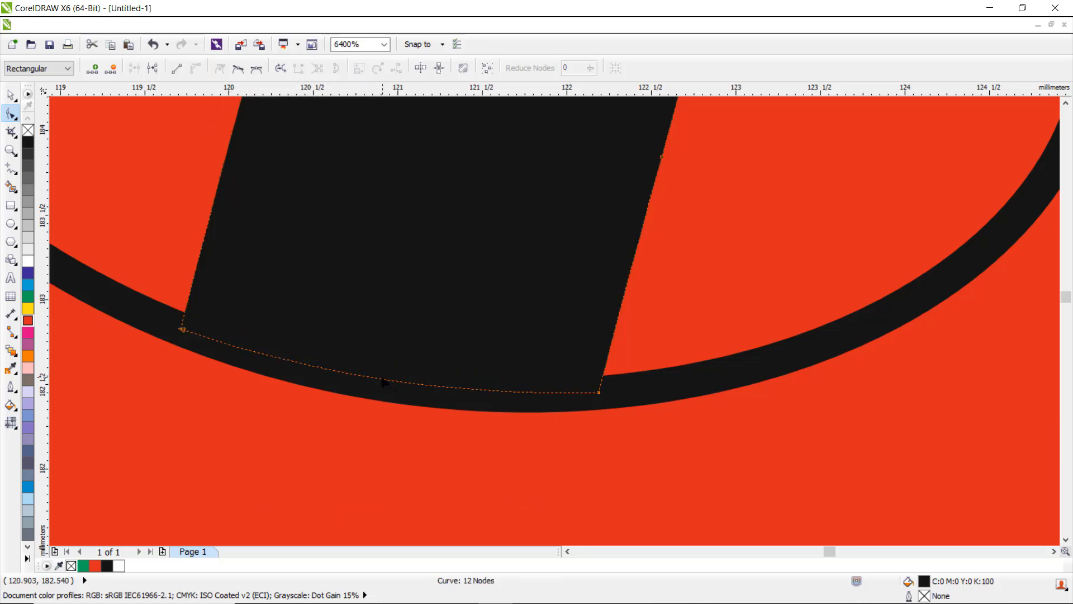
pyautogui.scroll(-4, 461, 300)
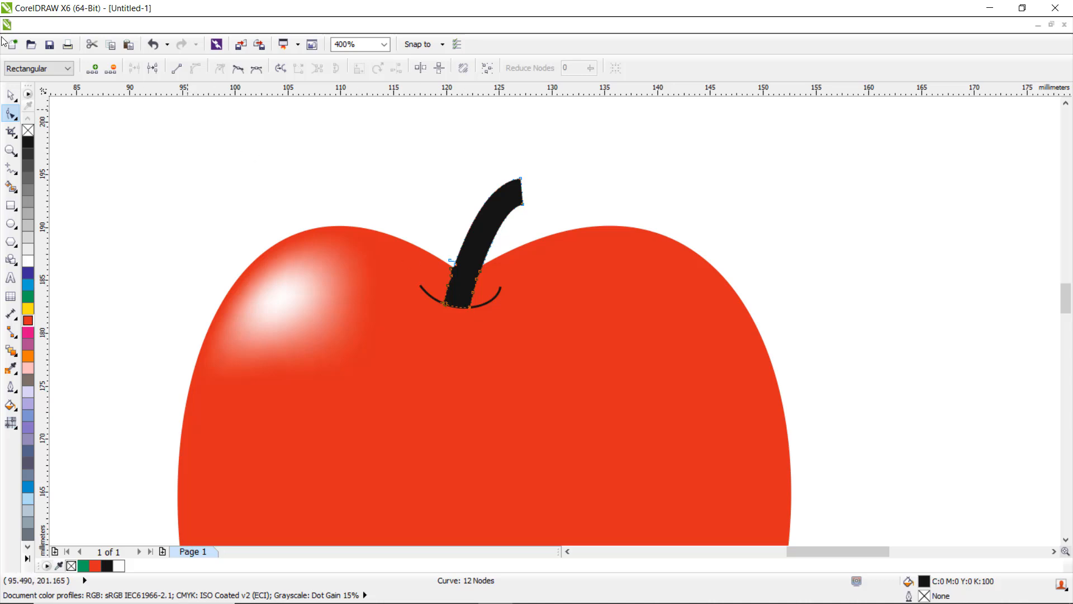
# Step: Narrow the stem horizontally to about 43.4% and shift it about 0.8 mm left toward the middle of the arc
pyautogui.click(10, 96)
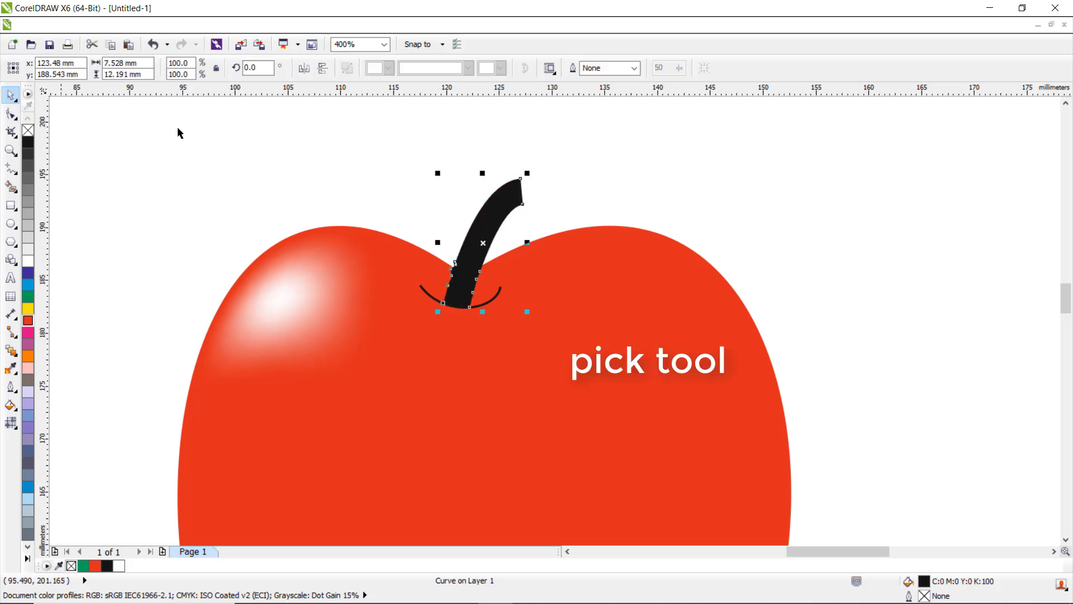
pyautogui.click(634, 68)
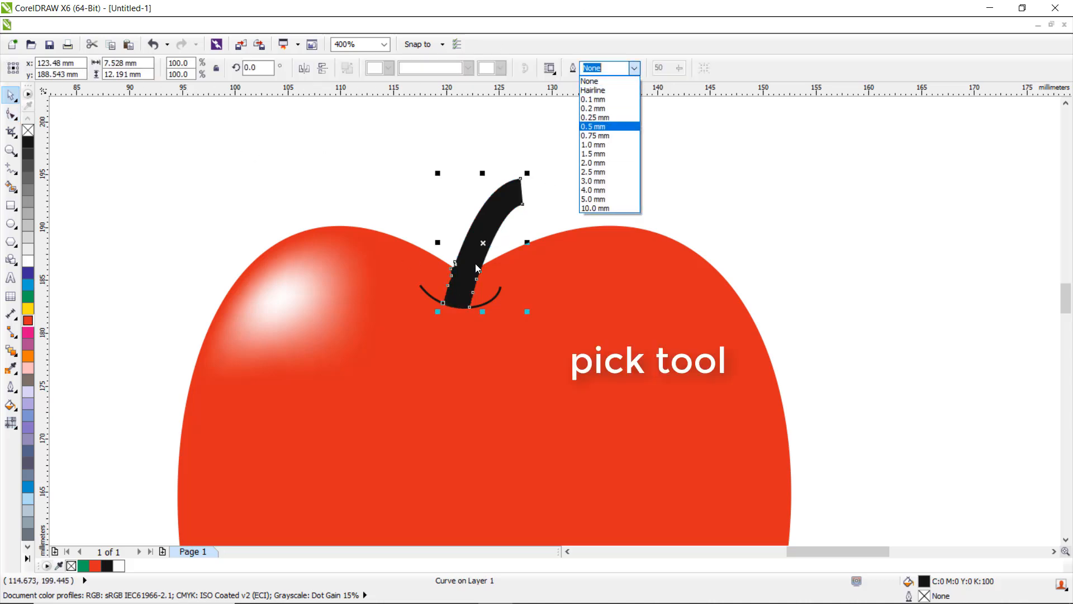
pyautogui.click(524, 260)
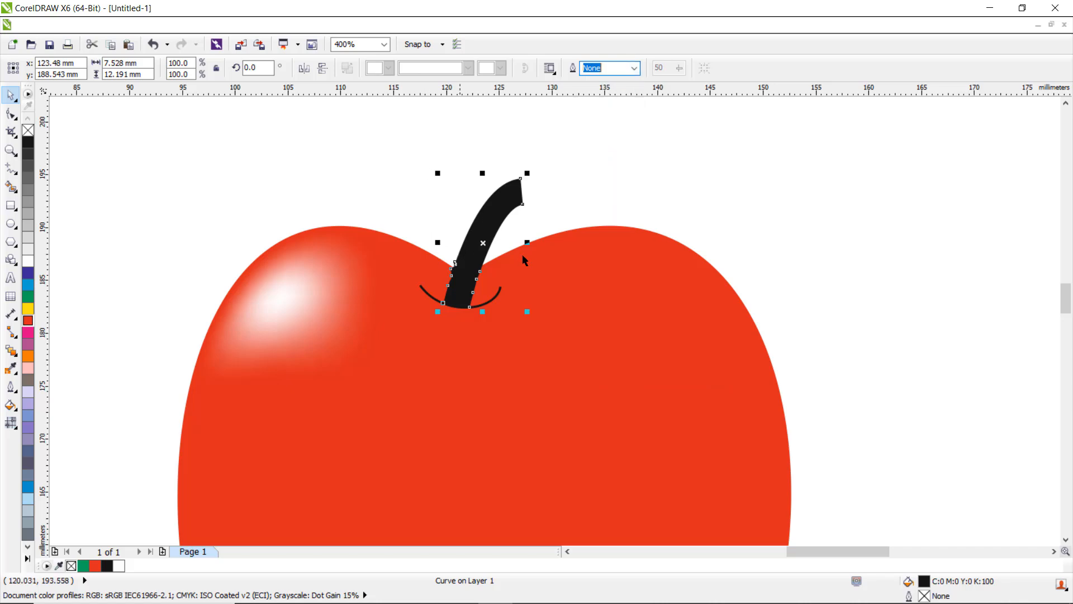
pyautogui.moveTo(527, 243); pyautogui.dragTo(524, 245)
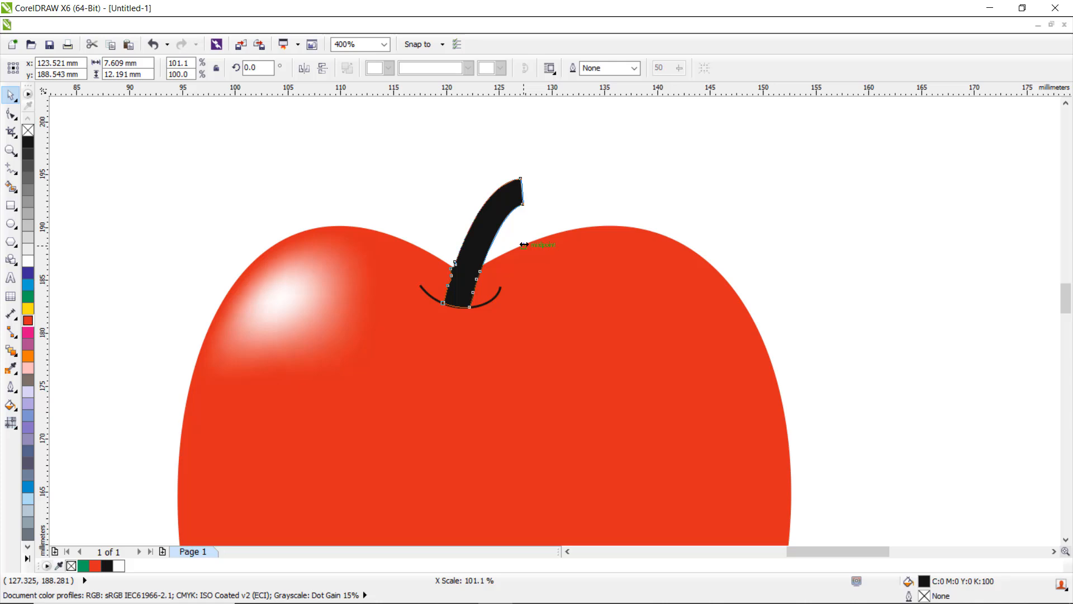
pyautogui.moveTo(523, 245); pyautogui.dragTo(505, 242)
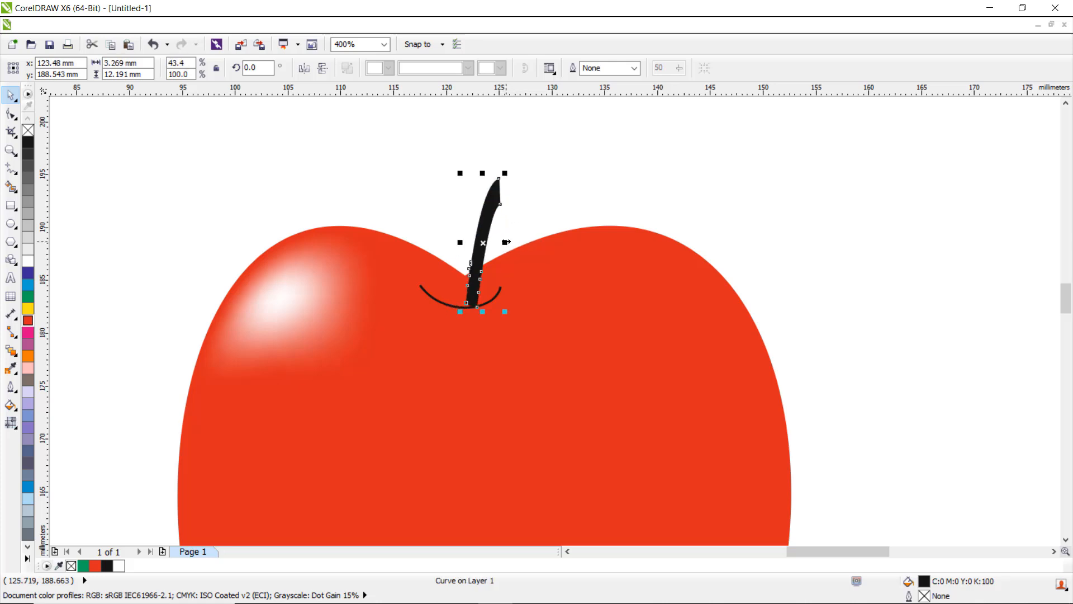
pyautogui.scroll(2, 474, 283)
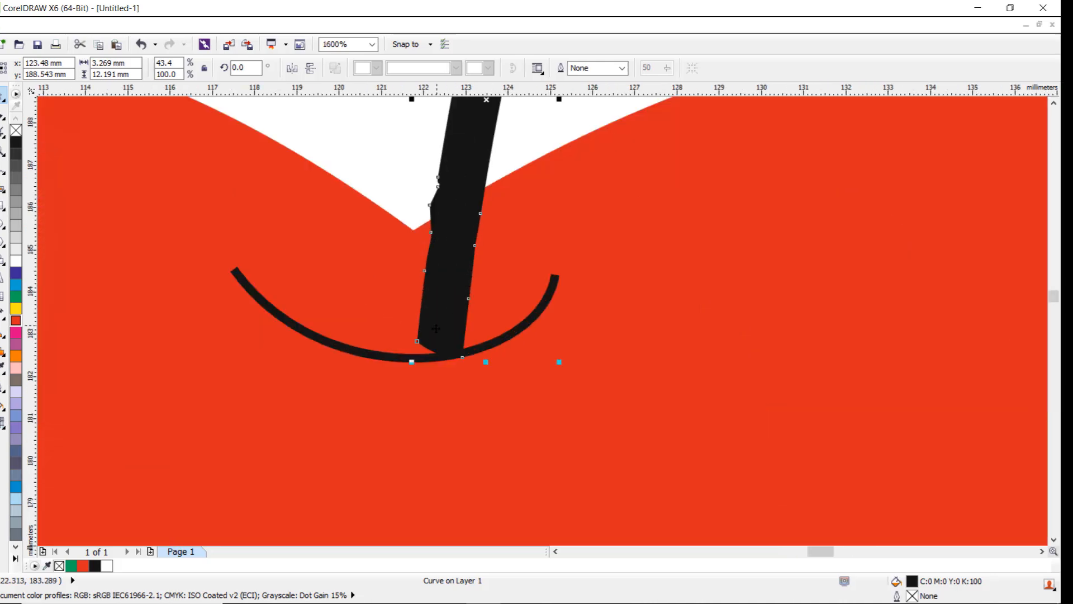
pyautogui.moveTo(444, 325); pyautogui.dragTo(408, 321)
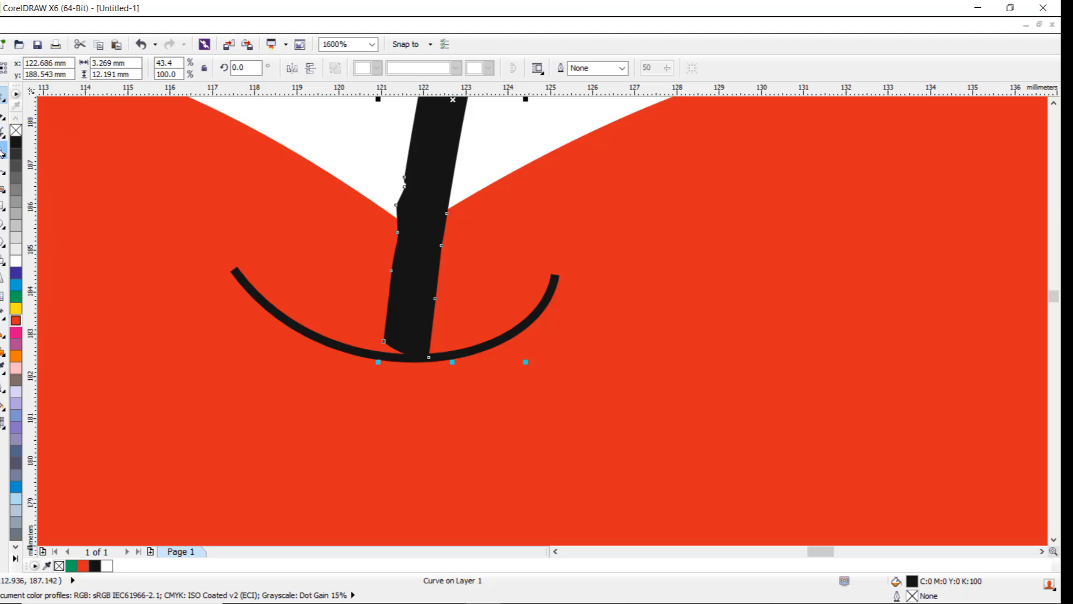
# Step: Move the stem's lower-left node down onto the arc and adjust its handle so the base edge follows the arc
pyautogui.click(3, 115)
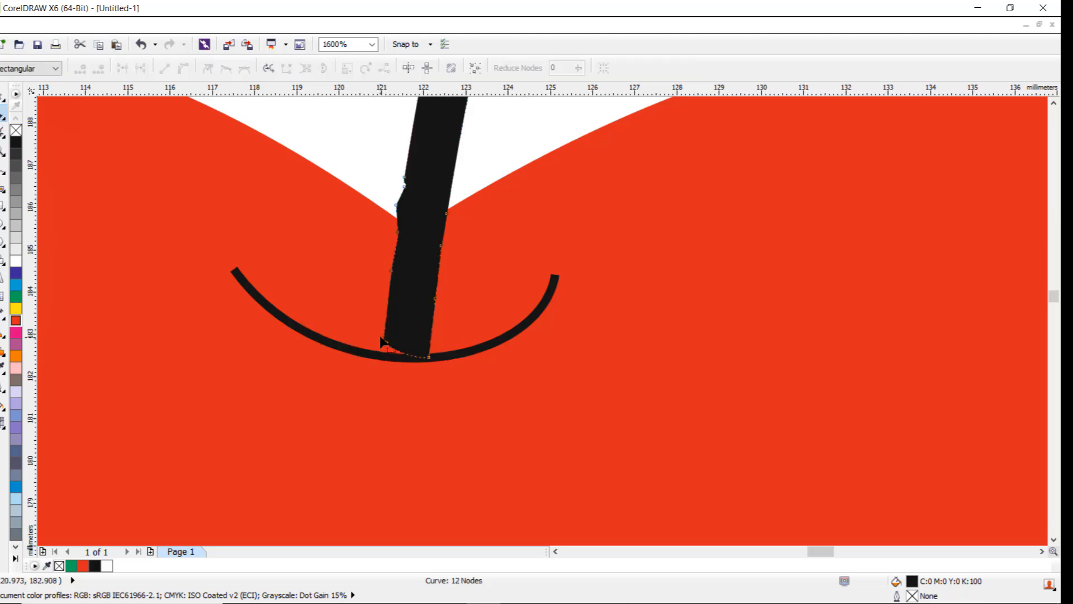
pyautogui.moveTo(385, 345); pyautogui.dragTo(394, 357)
pyautogui.scroll(2, 387, 346)
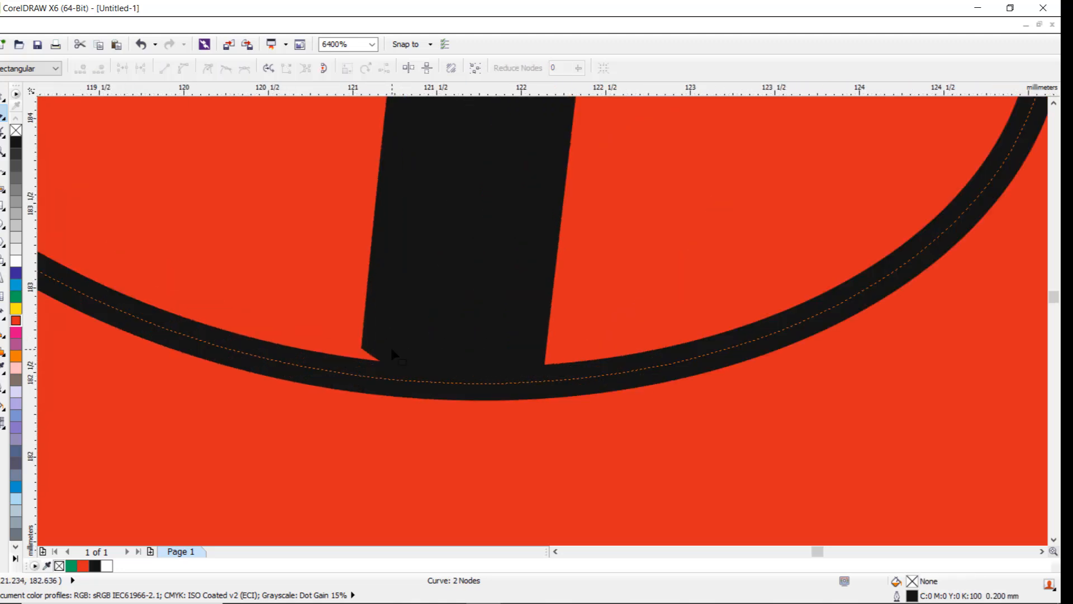
pyautogui.moveTo(363, 352); pyautogui.dragTo(420, 392)
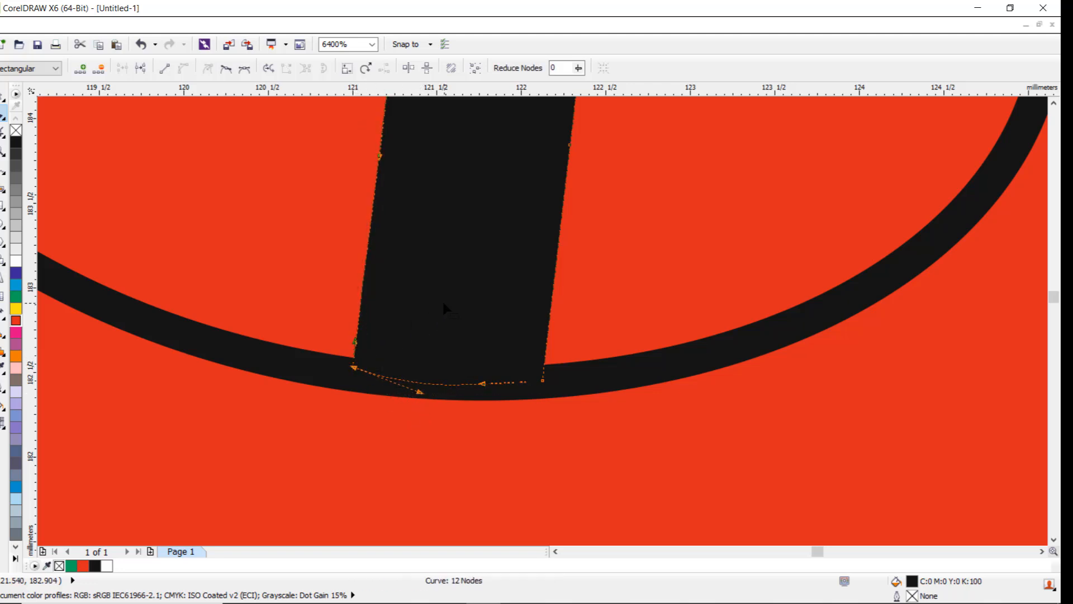
pyautogui.scroll(-5, 445, 307)
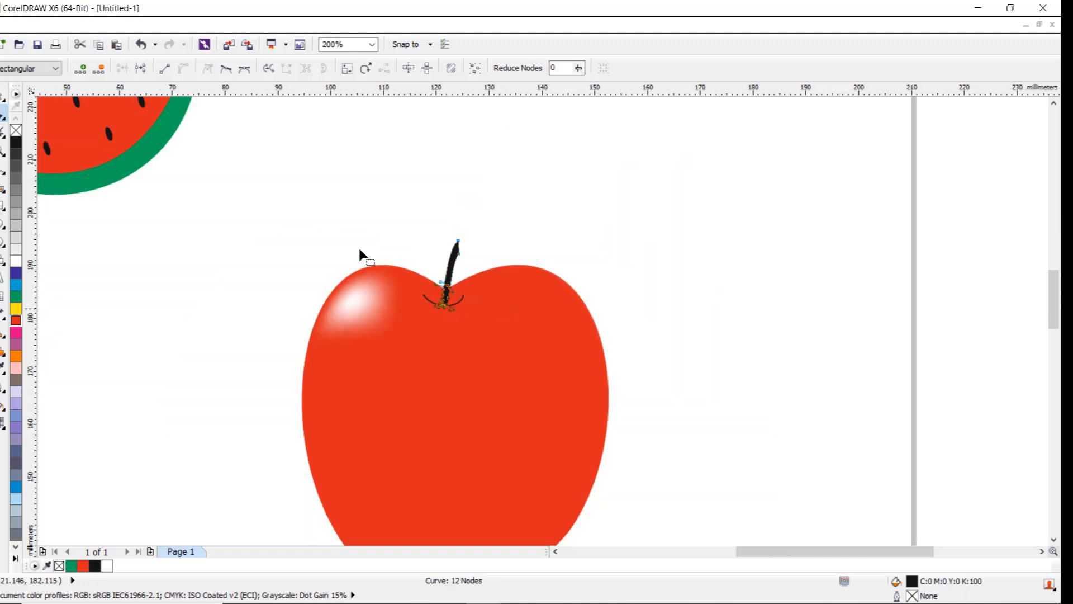
# Step: Select the apple body, dimple arc and stem together and move them up beside the watermelon slice
pyautogui.click(3, 96)
pyautogui.scroll(-1, 619, 291)
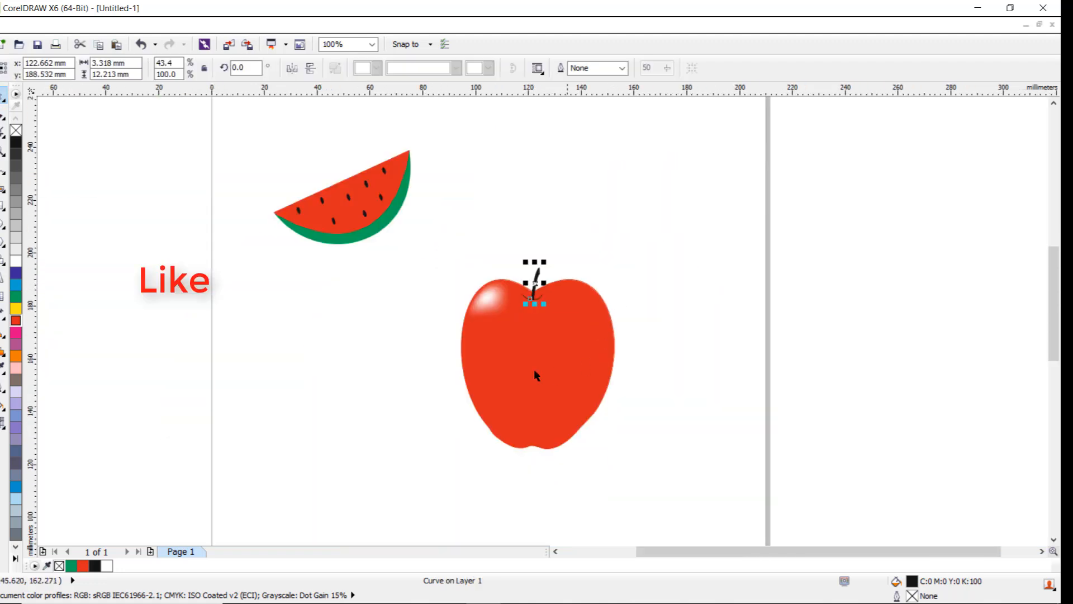
pyautogui.moveTo(426, 216); pyautogui.dragTo(659, 499)
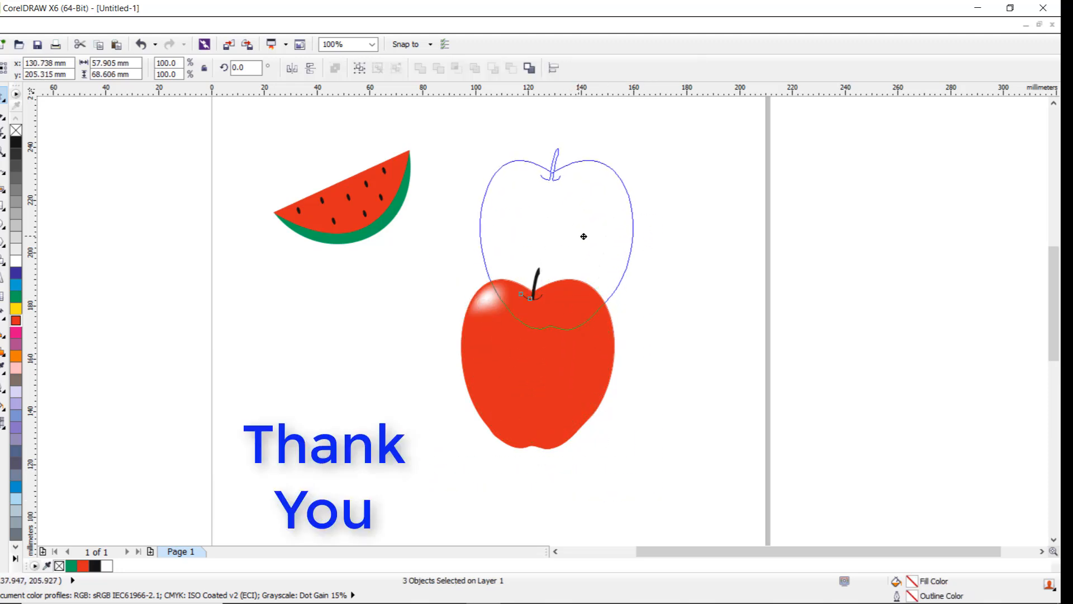